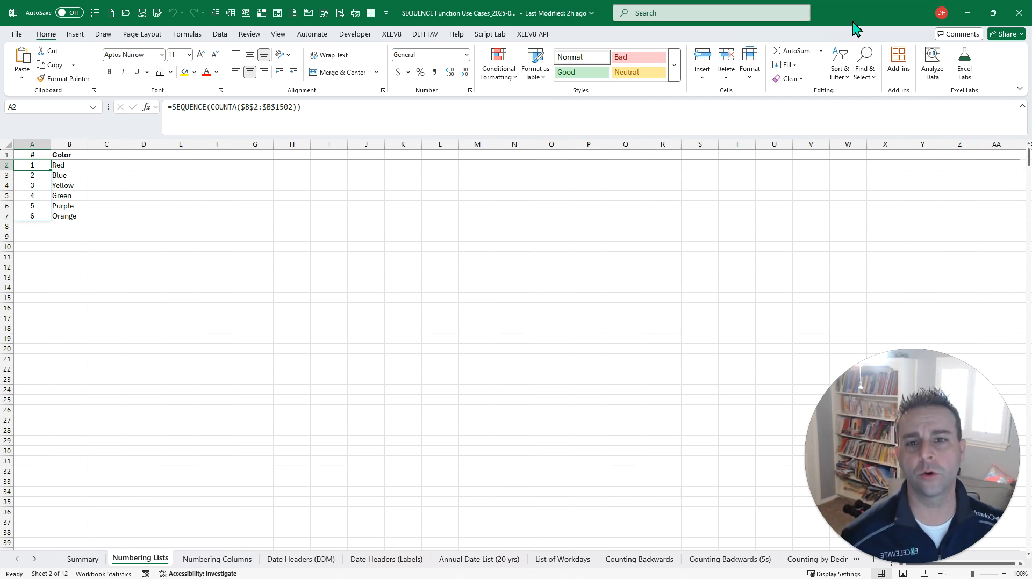
# - Examine the SEQUENCE and COUNTA numbering formula in cell A2 and its spilled cell A3 on the Numbering Lists sheet
pyautogui.click(214, 108)
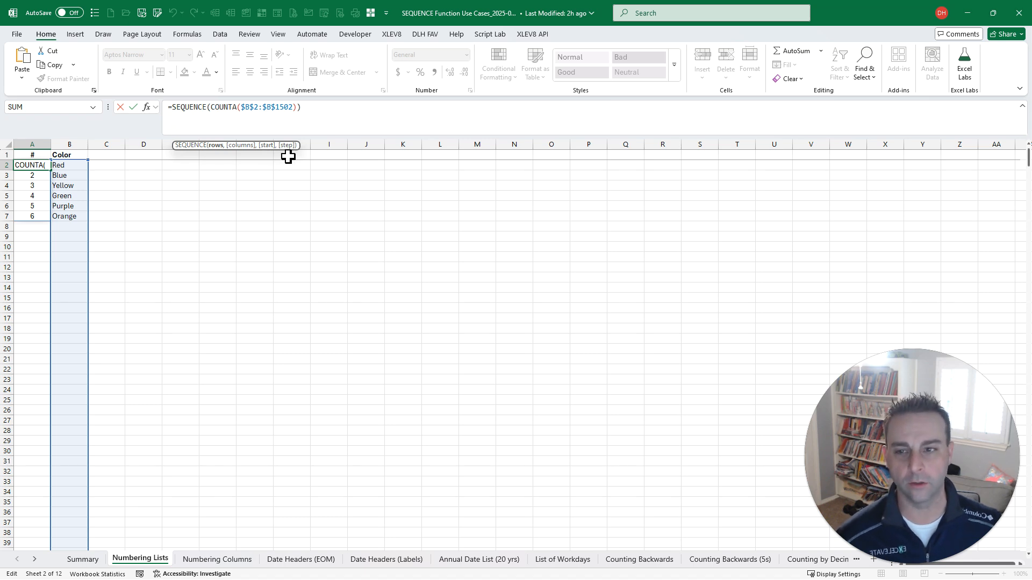
pyautogui.hotkey('ctrl', 'Return')
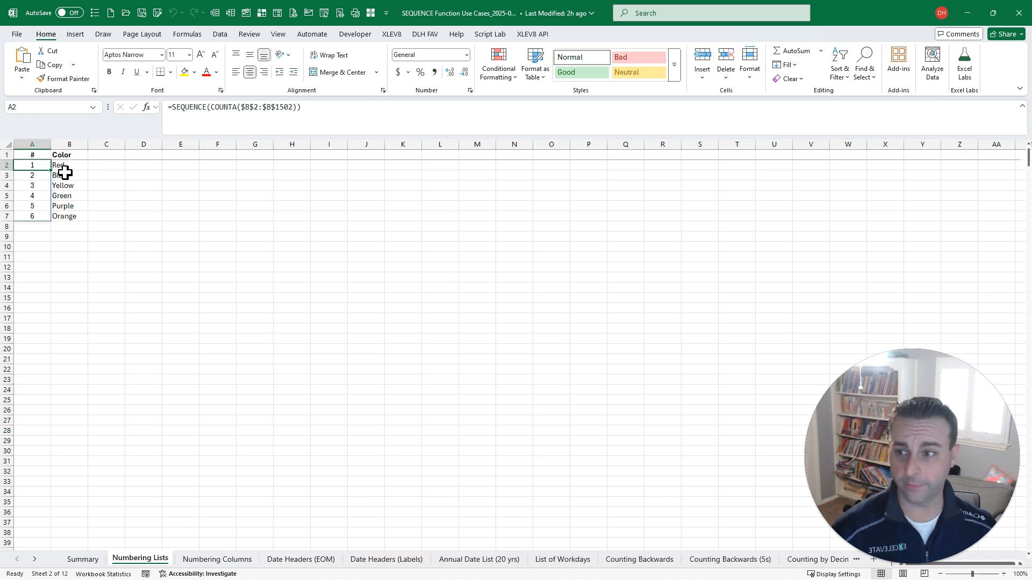
pyautogui.click(39, 176)
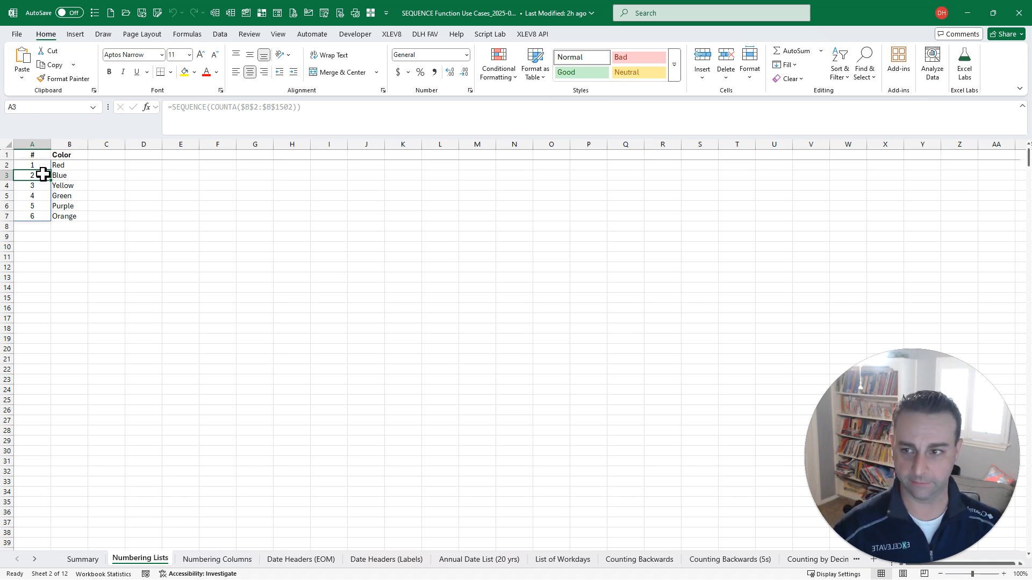
pyautogui.press('Up')
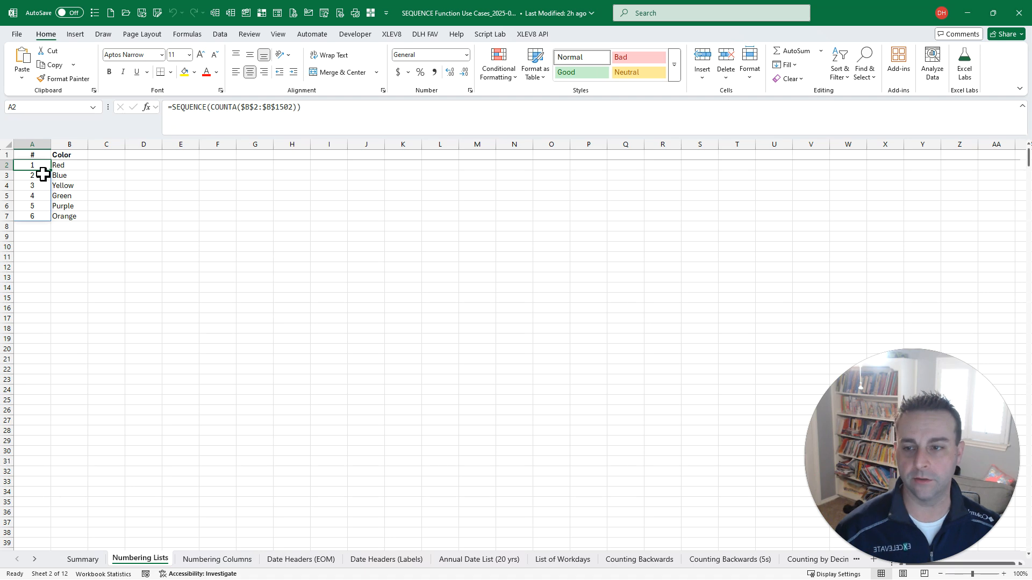
pyautogui.click(214, 109)
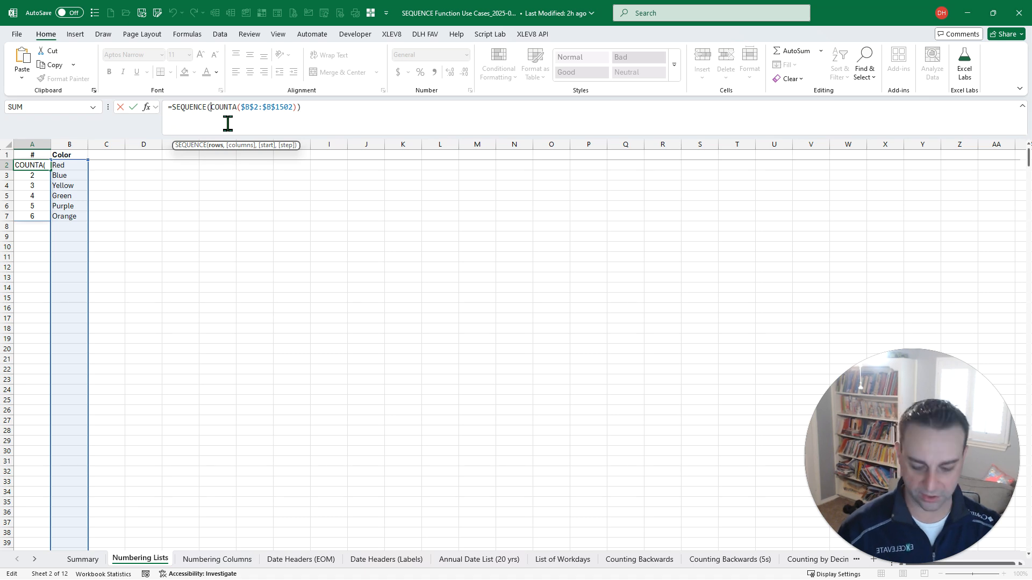
pyautogui.hotkey('ctrl', 'Return')
# - Add Black and Brown to the Color list in the cells directly below Orange
pyautogui.press('Right')
pyautogui.press('Down')
pyautogui.press('Down')
pyautogui.press('Down')
pyautogui.press('Down')
pyautogui.press('Down')
pyautogui.press('Down')
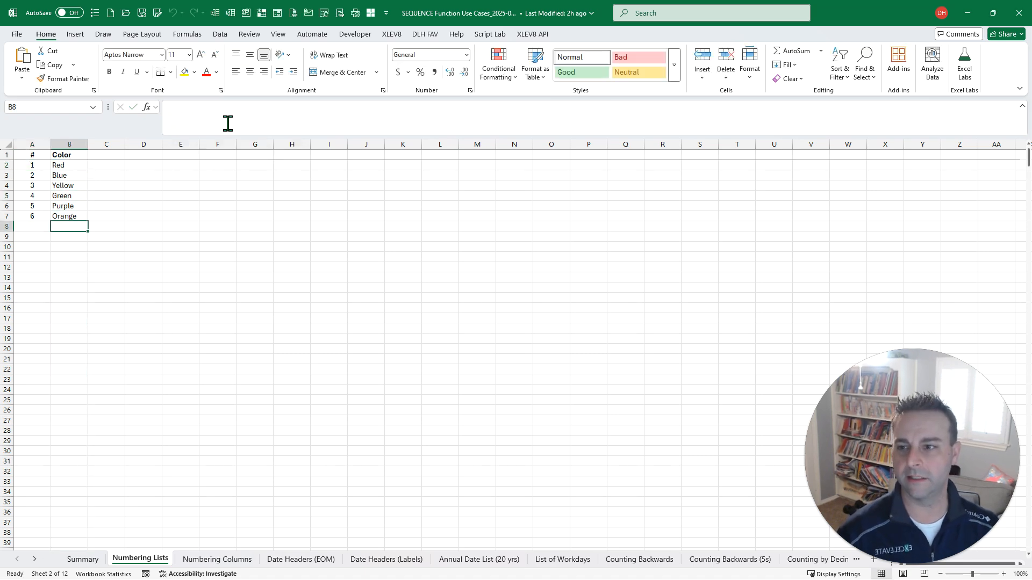
pyautogui.write('Black')
pyautogui.press('Return')
pyautogui.write('Brown')
pyautogui.press('Return')
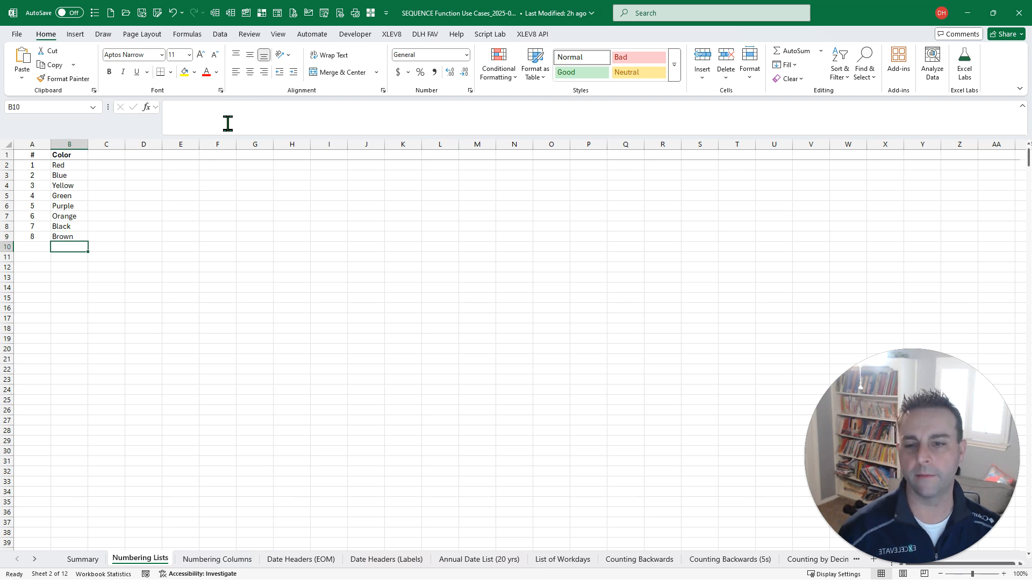
# - Clear the Brown entry from the end of the Color list
pyautogui.press('Up')
pyautogui.press('Delete')
pyautogui.press('Up')
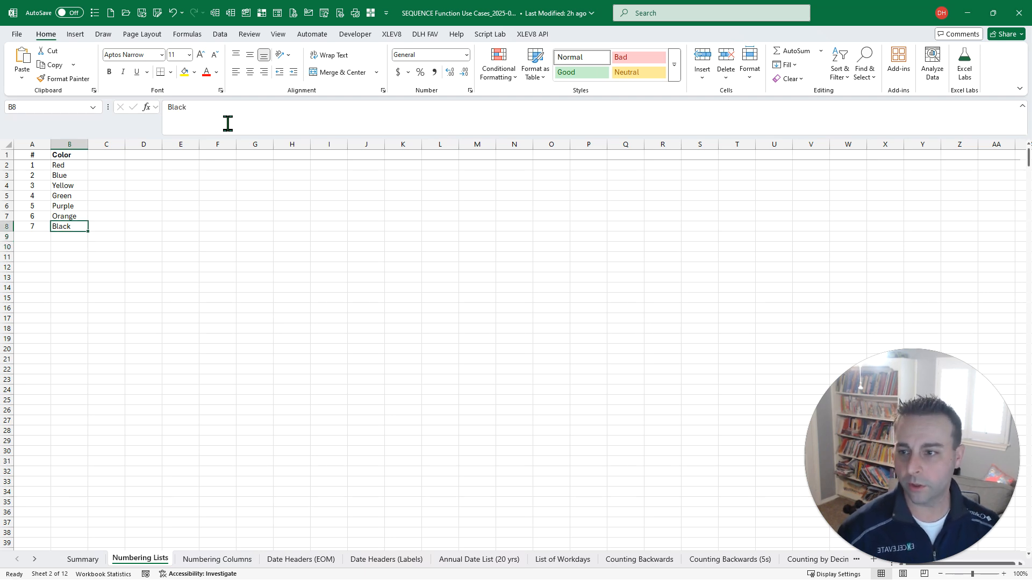
# - Delete the entire rows 6 and 7 that contain Purple and Orange
pyautogui.press('Up')
pyautogui.press('Up')
pyautogui.hotkey('shift', 'Down')
pyautogui.hotkey('shift', 'space')
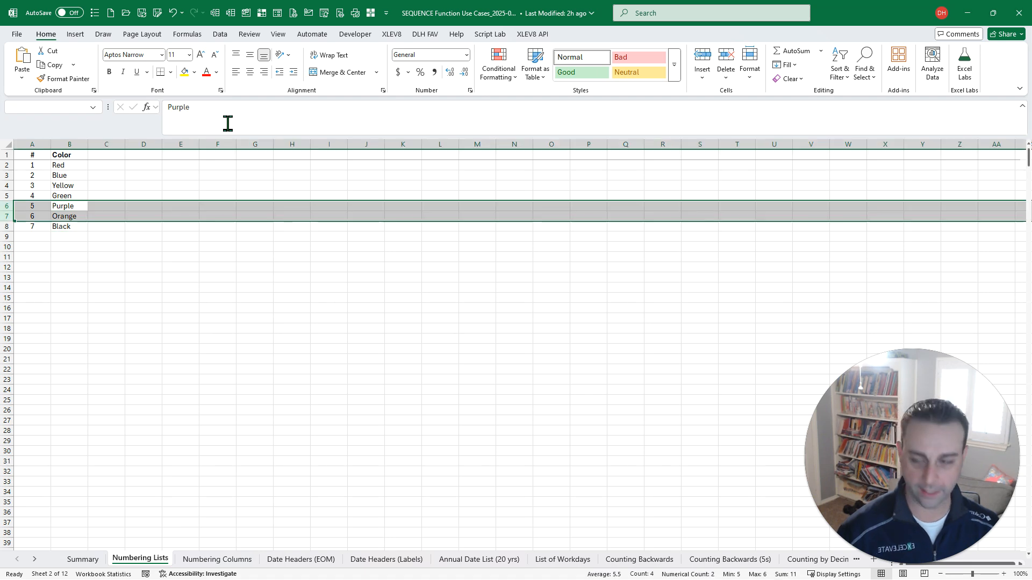
pyautogui.hotkey('ctrl', '-')
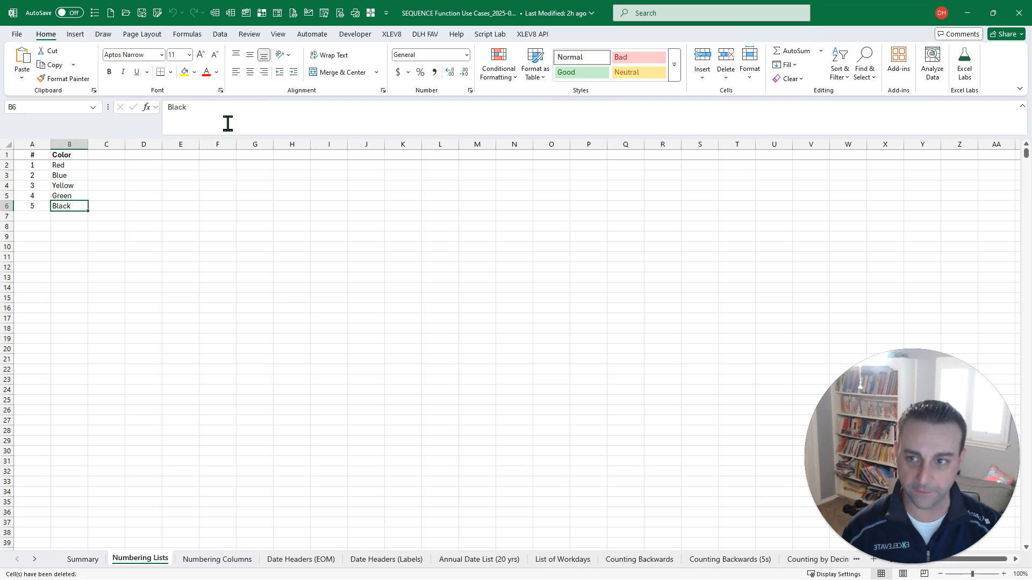
# - Clear the numbering formula from cell A2
pyautogui.press('Left')
pyautogui.hotkey('ctrl', 'Home')
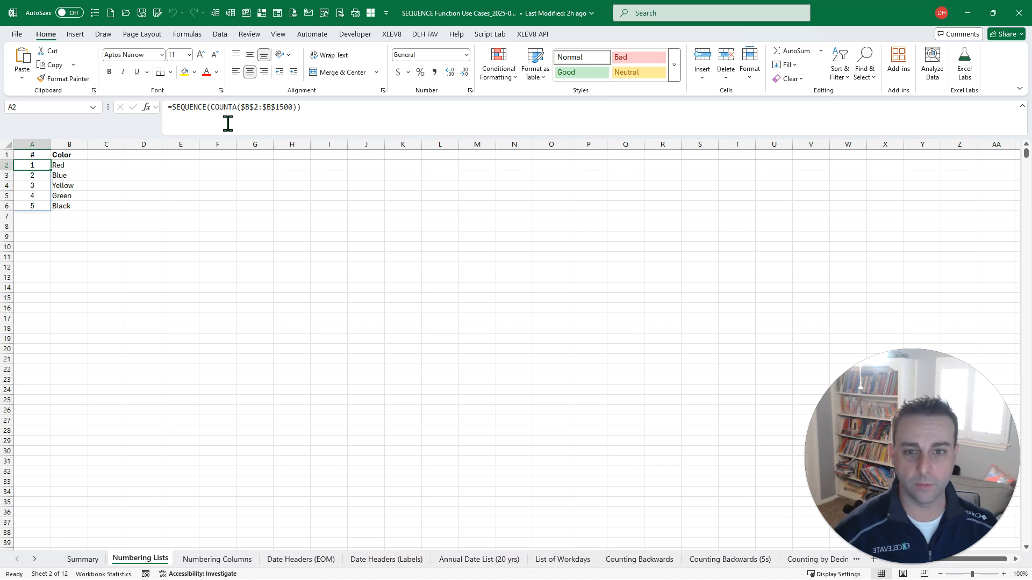
pyautogui.press('Delete')
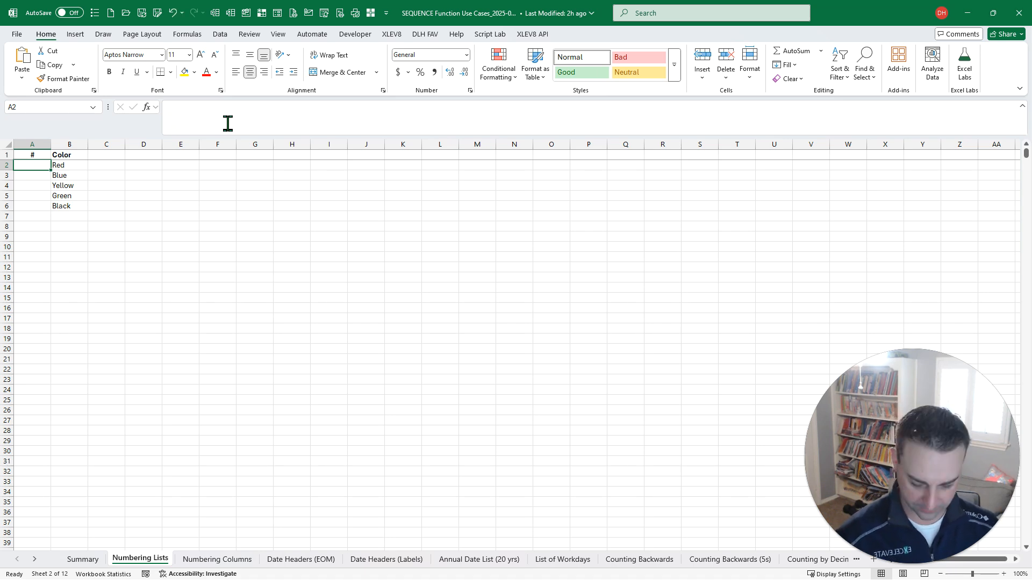
# - Run the counter macro on cell A2 to insert a SEQUENCE counter formula with a row count of 1500
pyautogui.hotkey('ctrl', 'shift', 'm')
pyautogui.write('counter')
pyautogui.press('Down')
pyautogui.press('Return')
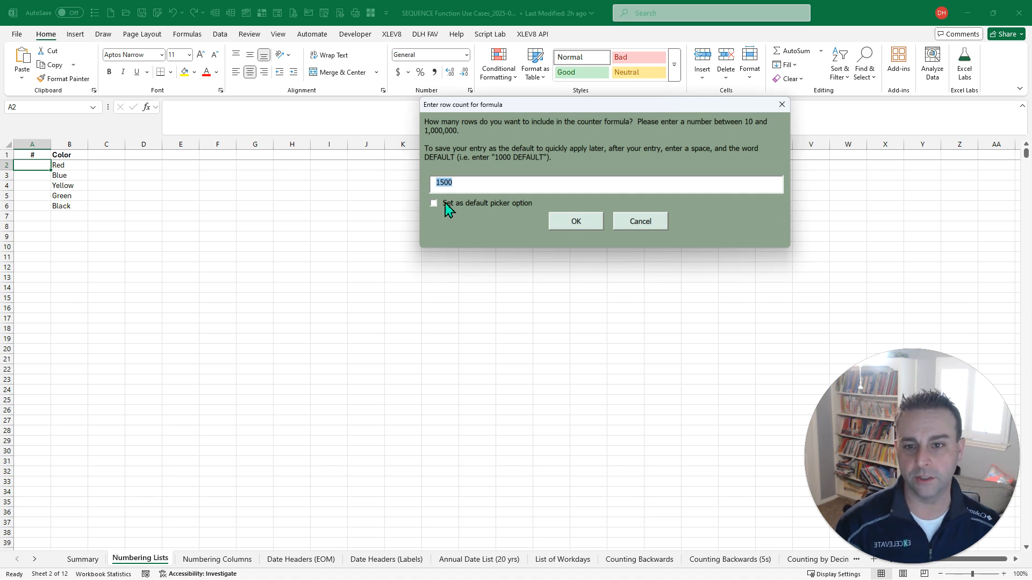
pyautogui.click(576, 221)
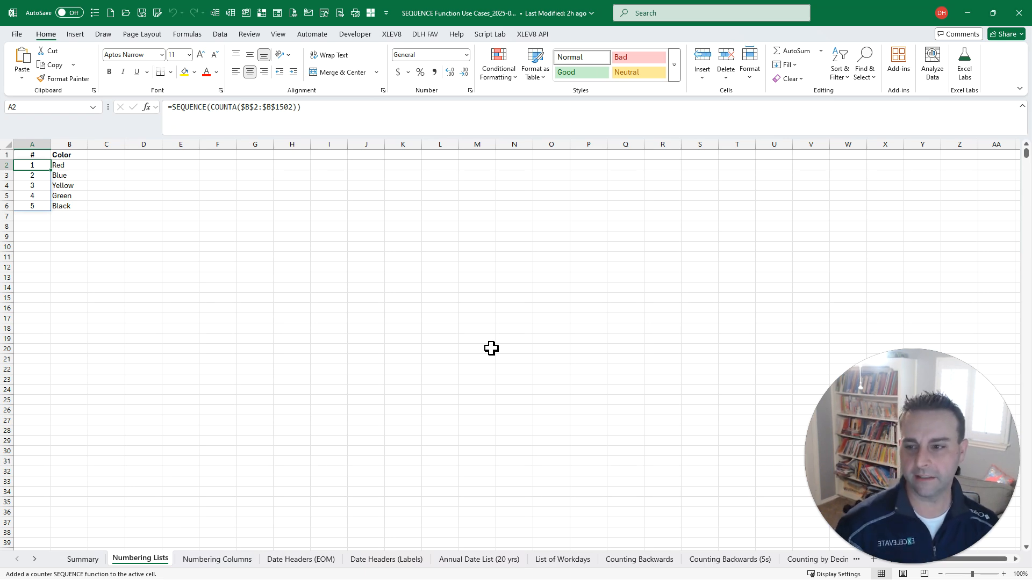
# - Examine the SEQUENCE(1,10) formula in cell A1 of the Numbering Columns sheet
pyautogui.hotkey('ctrl', 'pagedown')
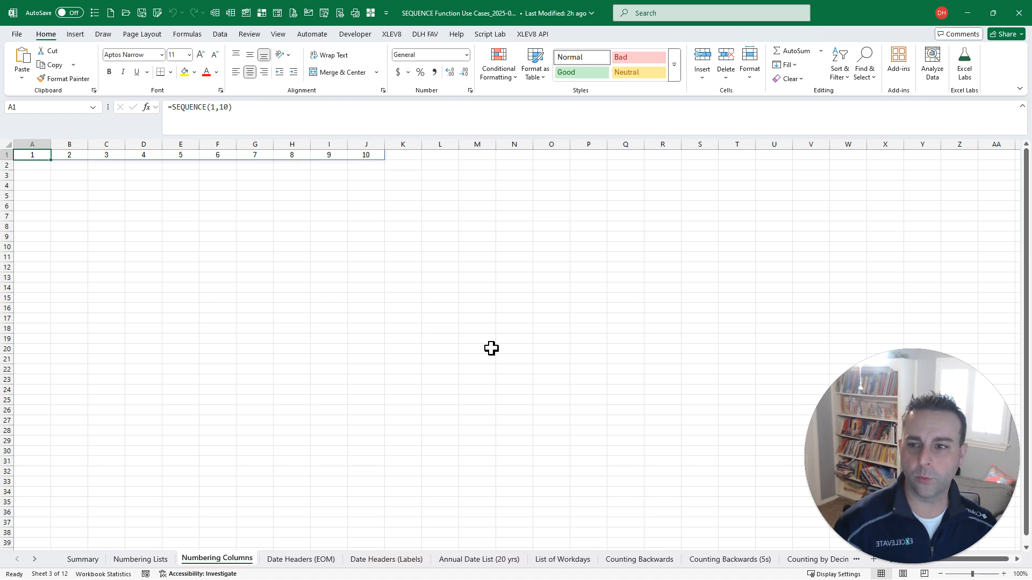
pyautogui.click(216, 111)
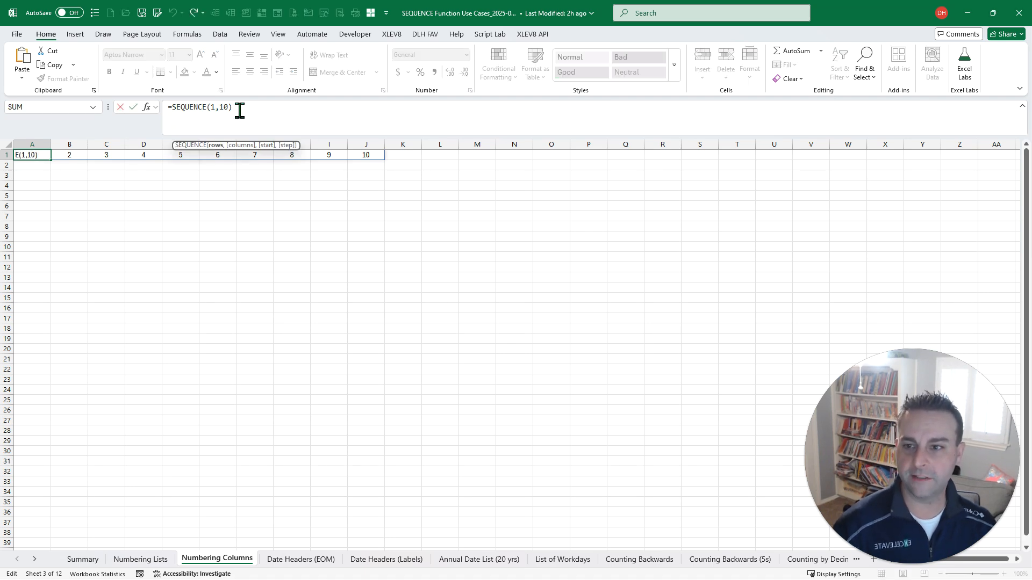
pyautogui.press('Escape')
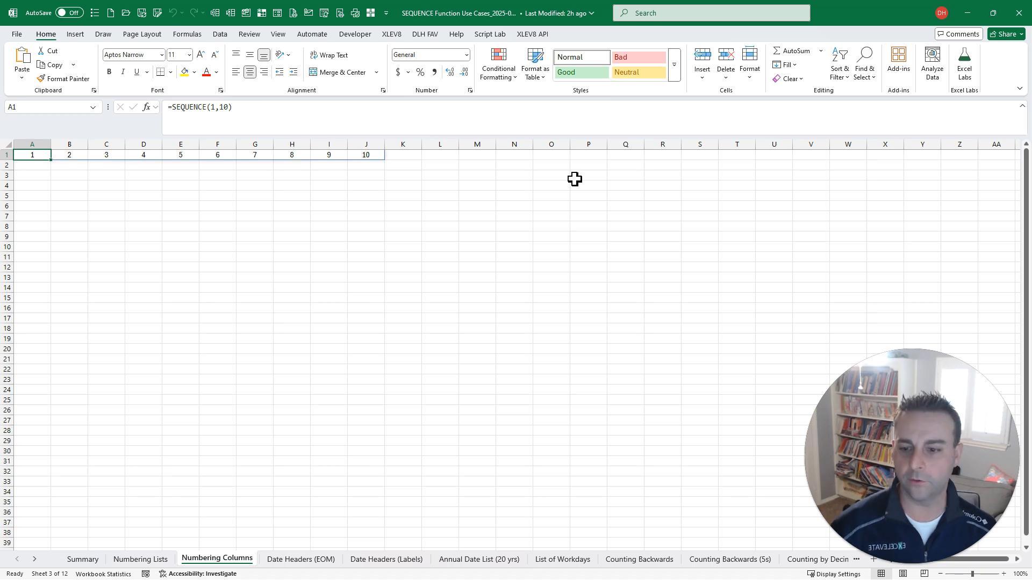
# - Examine the EOMONTH formula in cell A1 of the Date Headers (EOM) sheet, including its start-date reference
pyautogui.hotkey('ctrl', 'pagedown')
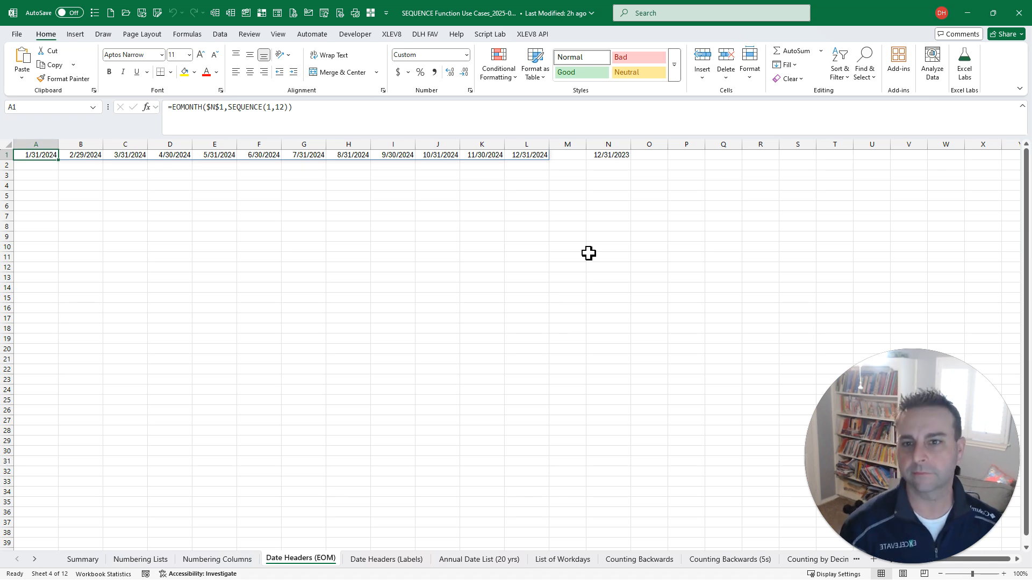
pyautogui.click(293, 108)
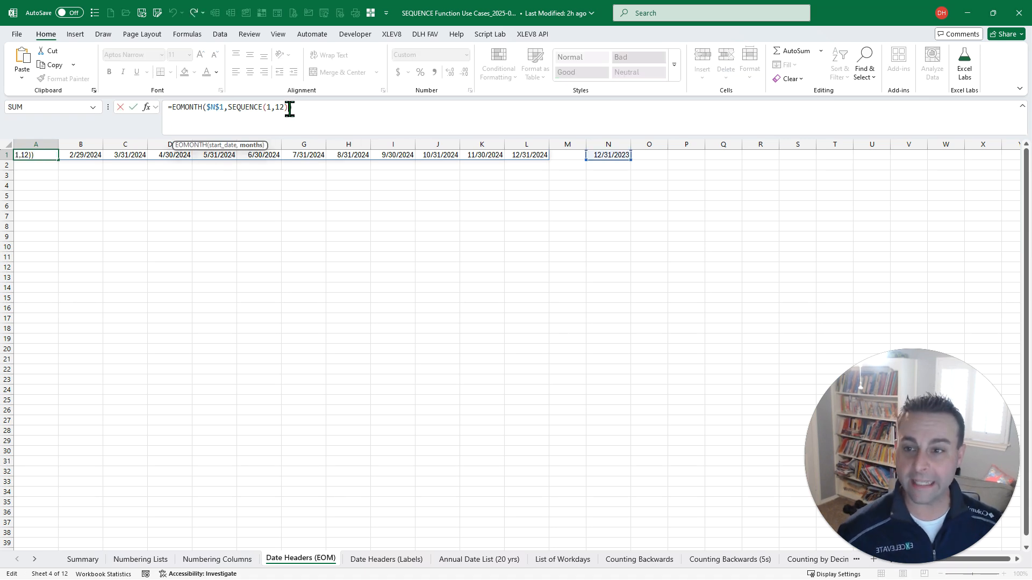
pyautogui.click(216, 107)
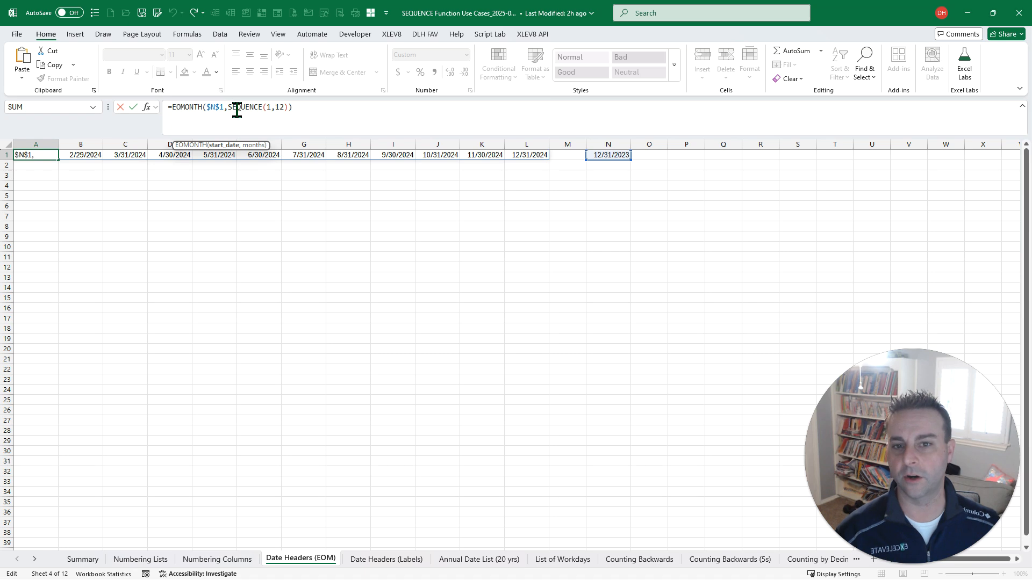
pyautogui.hotkey('ctrl', 'Return')
# - Change the start date in cell N1 to 12/31/2024
pyautogui.click(617, 157)
pyautogui.click(620, 119)
pyautogui.press('BackSpace')
pyautogui.write('4')
pyautogui.press('Return')
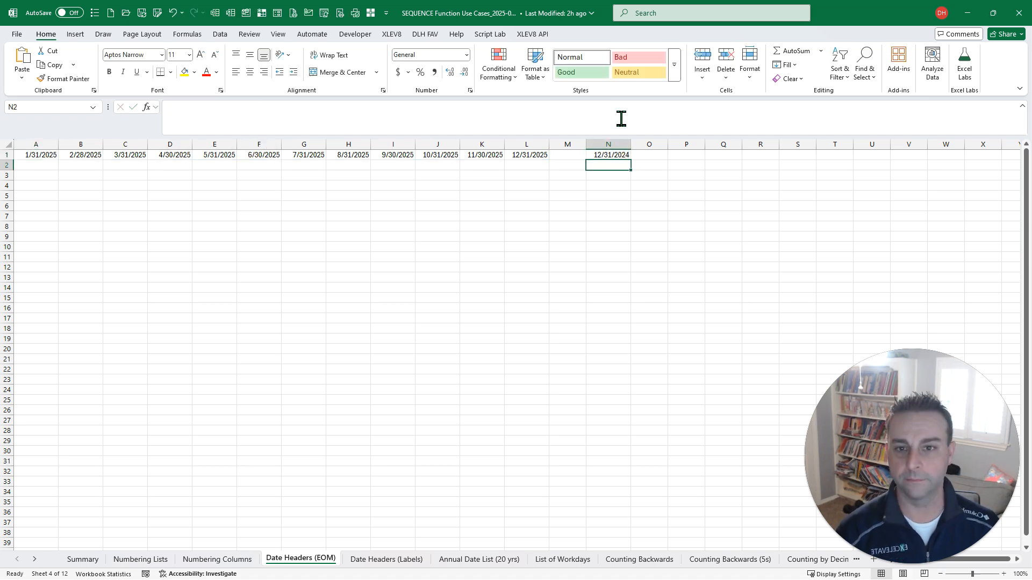
# - Insert two new columns at columns I and J inside the month-end date headers, and return to cell A1
pyautogui.press('Left')
pyautogui.press('Up')
pyautogui.press('Left')
pyautogui.press('Left')
pyautogui.press('Left')
pyautogui.press('Left')
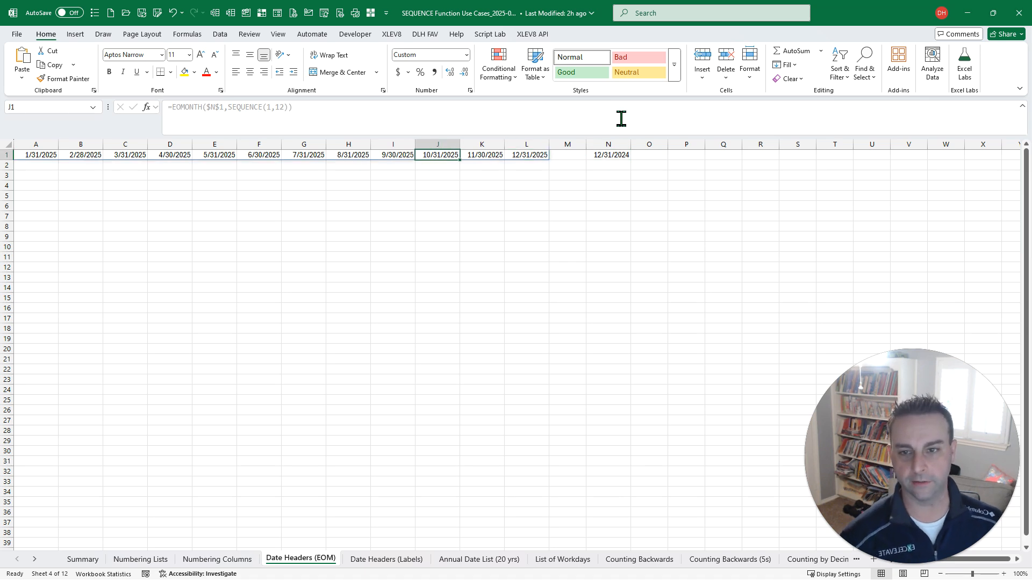
pyautogui.hotkey('shift', 'Right')
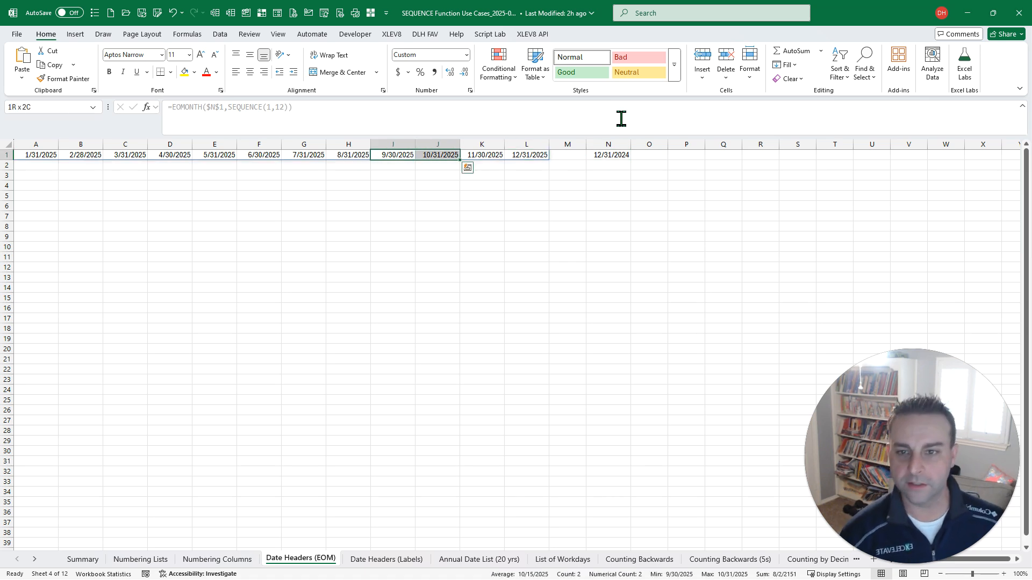
pyautogui.hotkey('ctrl', 'space')
pyautogui.hotkey('ctrl', 'shift', '+')
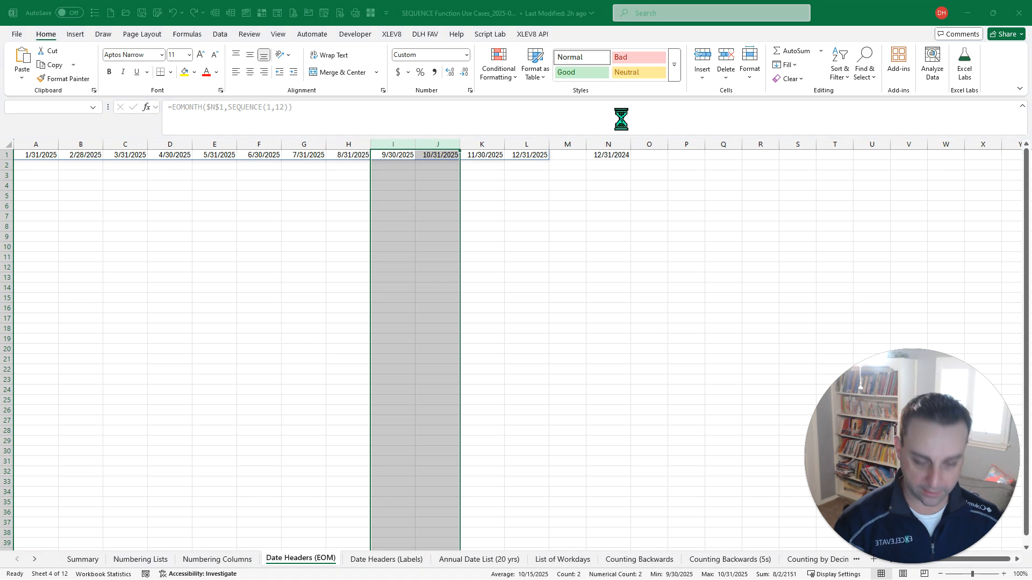
pyautogui.press('Down')
pyautogui.press('Up')
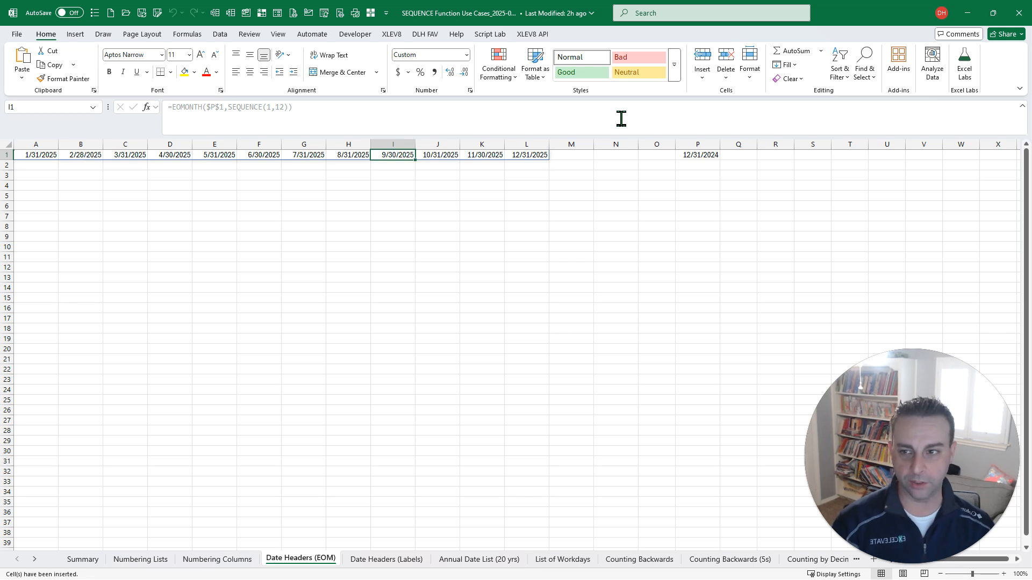
pyautogui.hotkey('ctrl', 'Home')
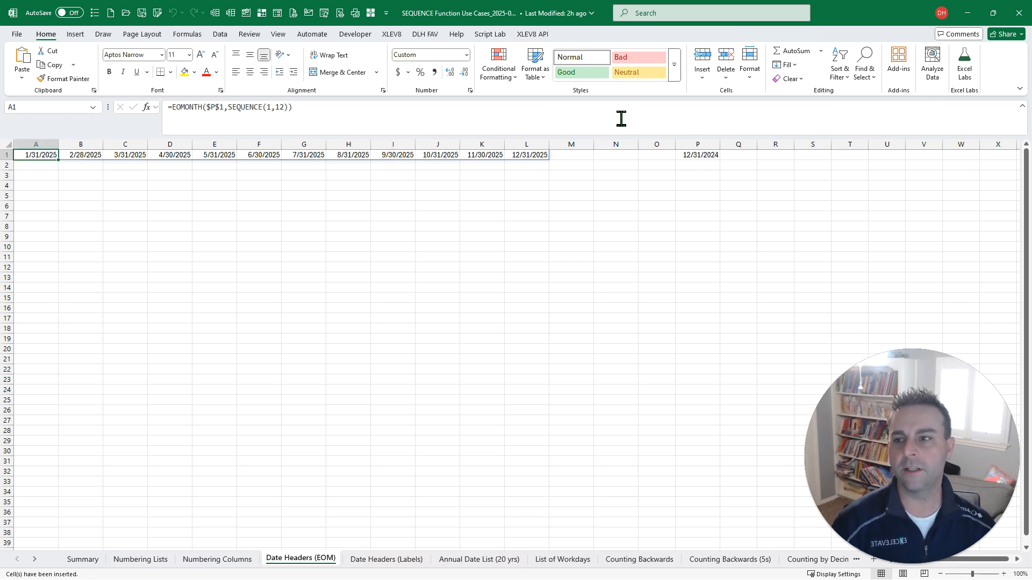
# - On the Date Headers (Labels) sheet, try the "mmmm" format in the month label formula in A1, and undo the change
pyautogui.hotkey('ctrl', 'pagedown')
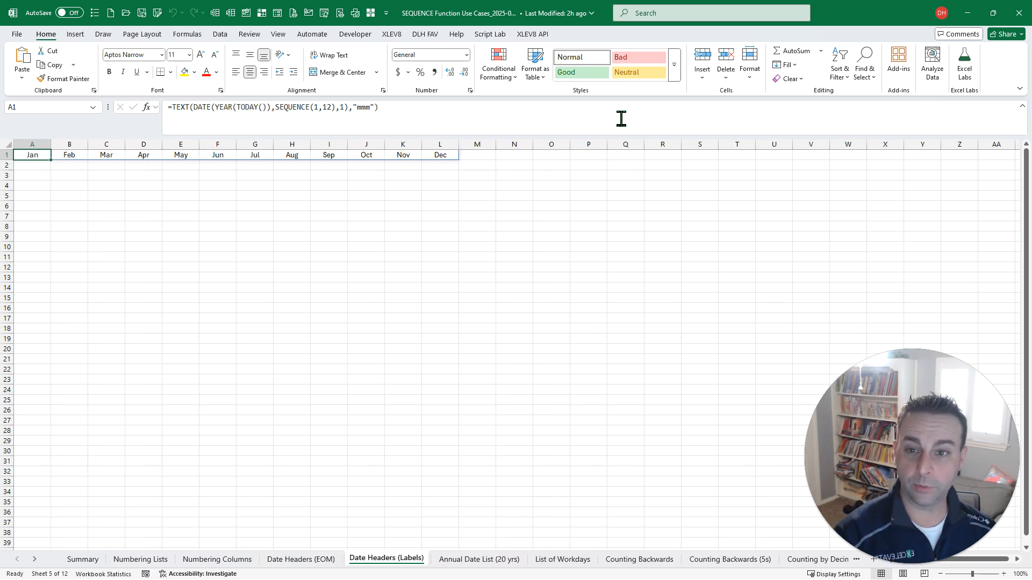
pyautogui.click(622, 118)
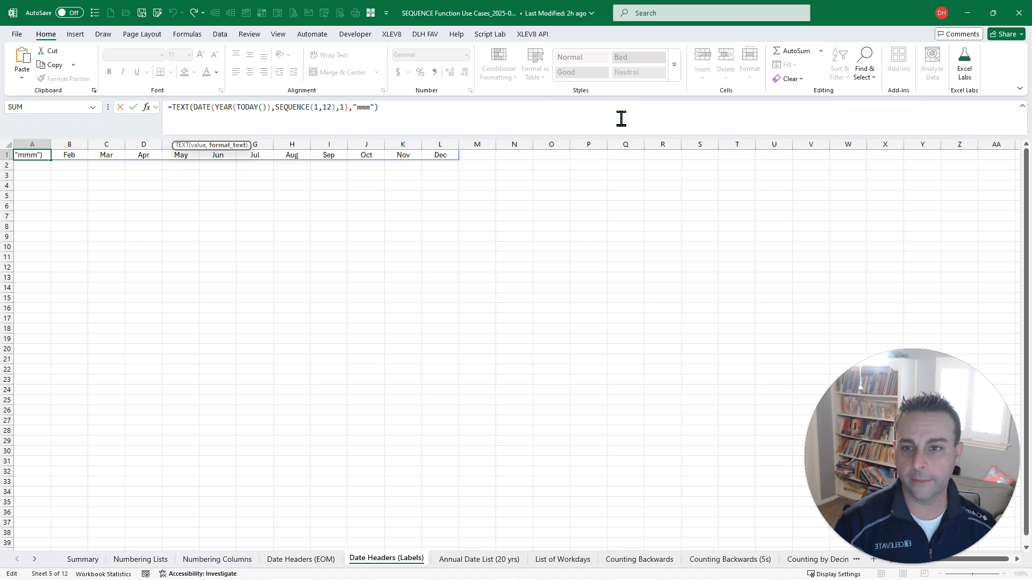
pyautogui.write('m')
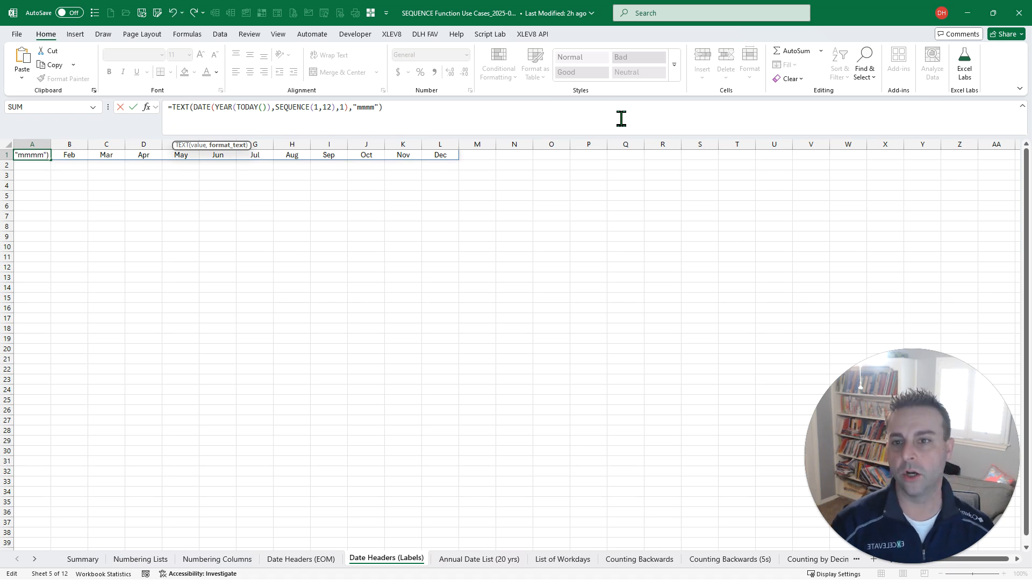
pyautogui.hotkey('ctrl', 'Return')
pyautogui.hotkey('ctrl', 'z')
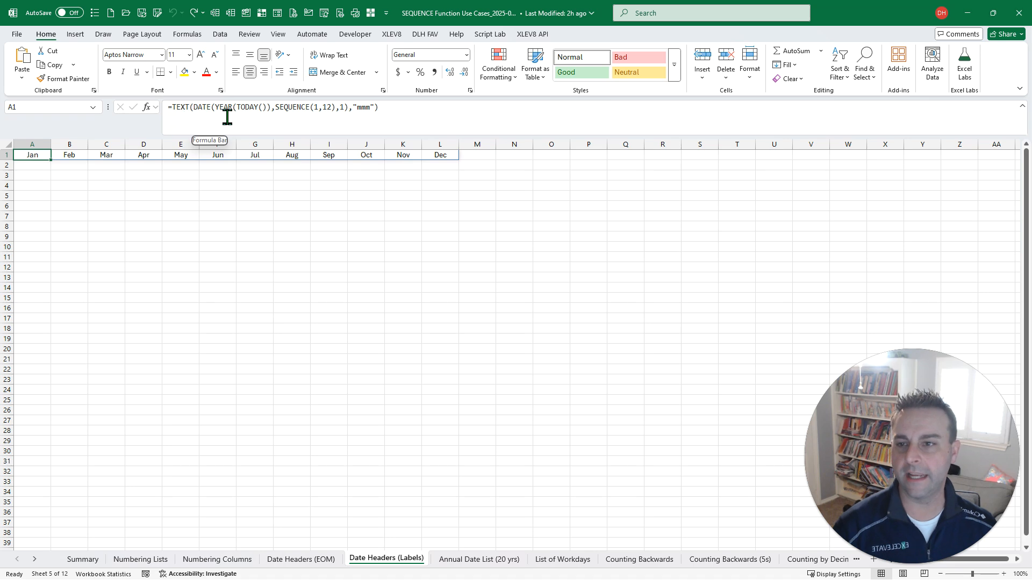
# - Examine the SEQUENCE arguments in the A1 formulas of the Date Headers (Labels) and Annual Date List (20 yrs) sheets
pyautogui.click(275, 114)
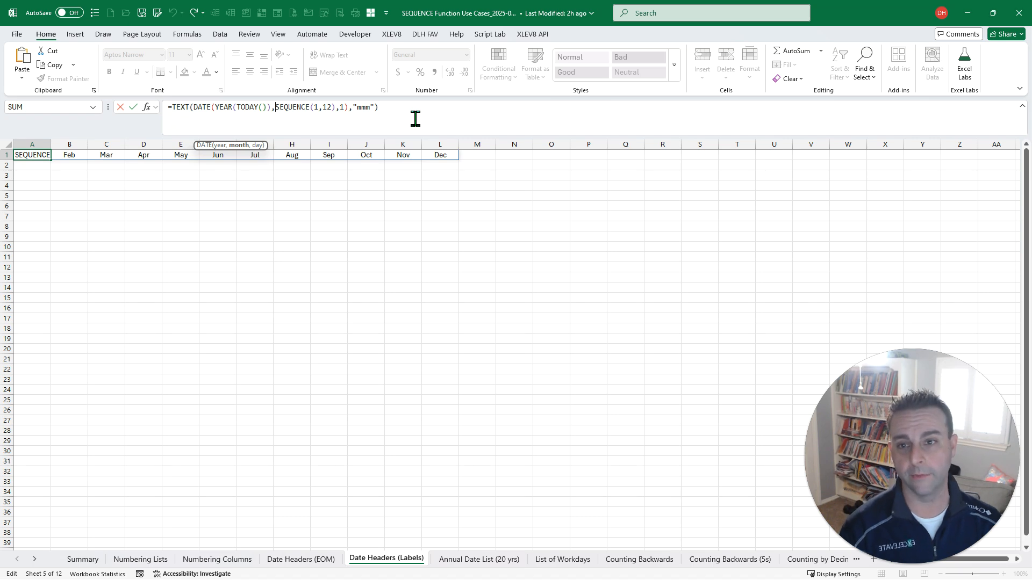
pyautogui.hotkey('ctrl', 'Return')
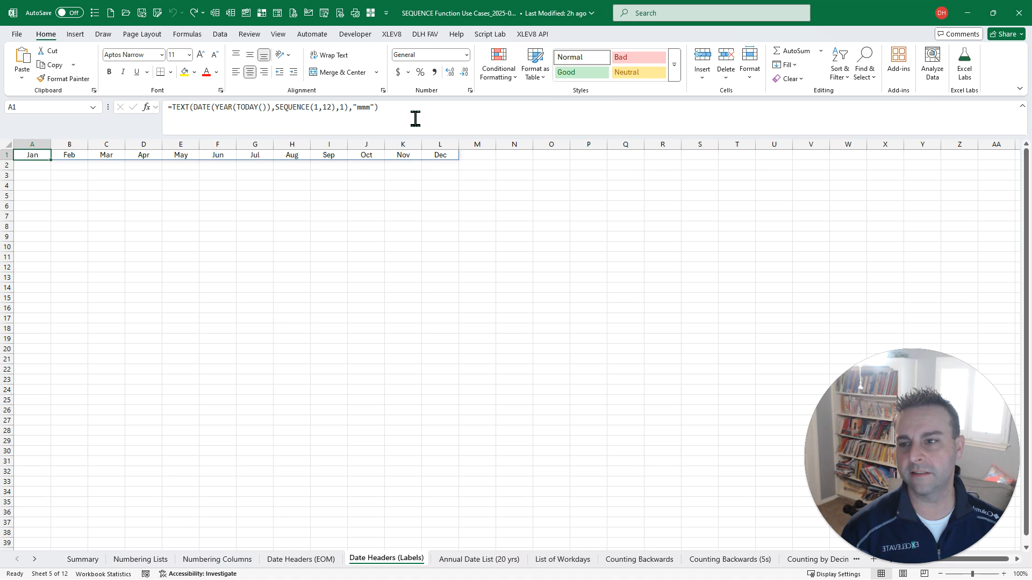
pyautogui.hotkey('ctrl', 'pagedown')
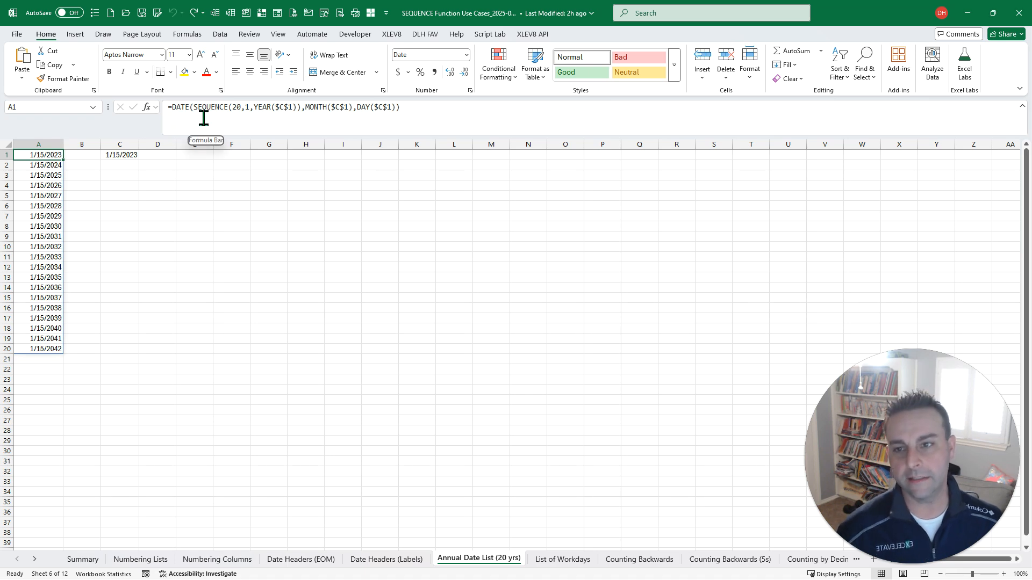
pyautogui.press('F2')
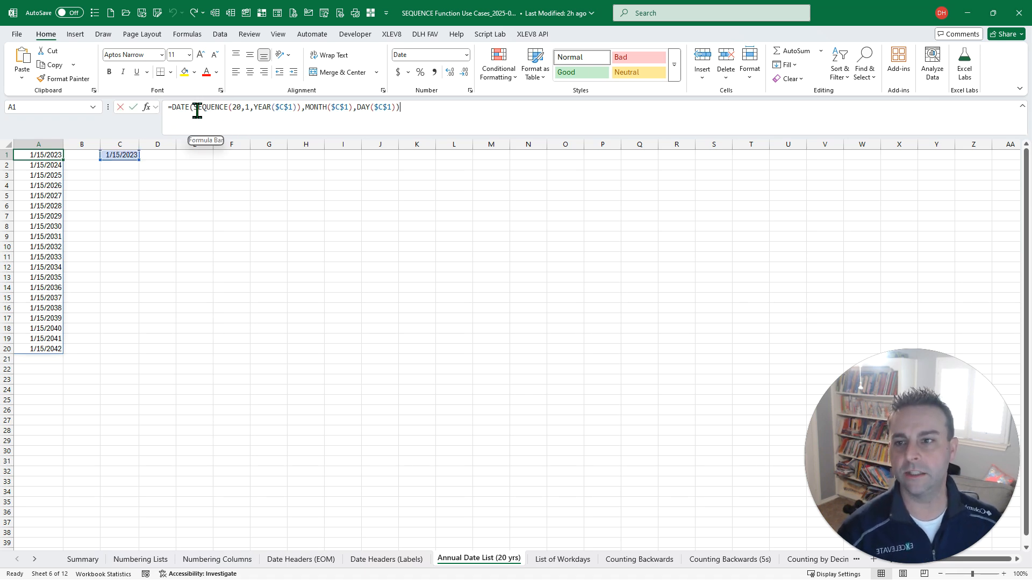
pyautogui.click(197, 111)
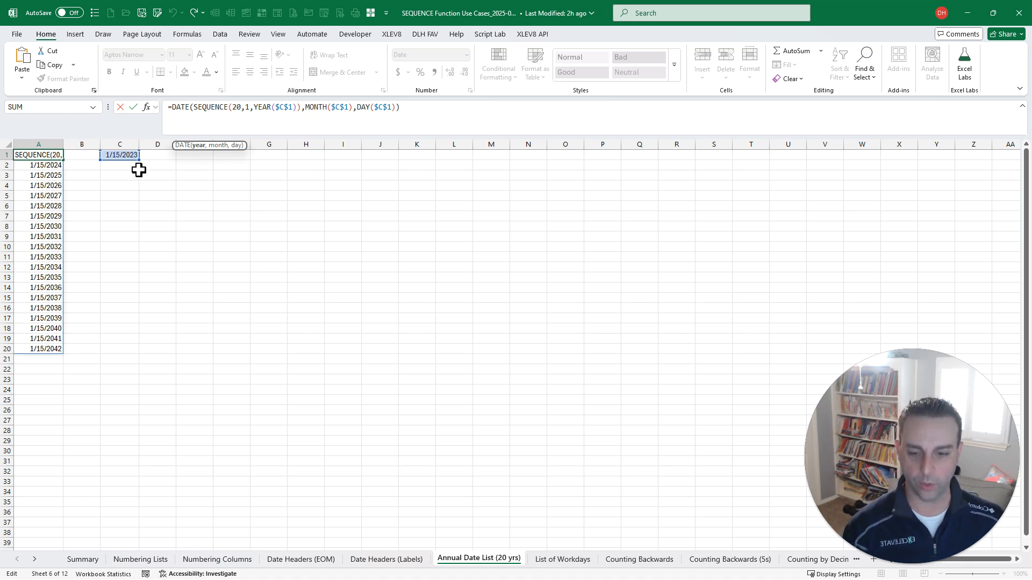
pyautogui.press('Escape')
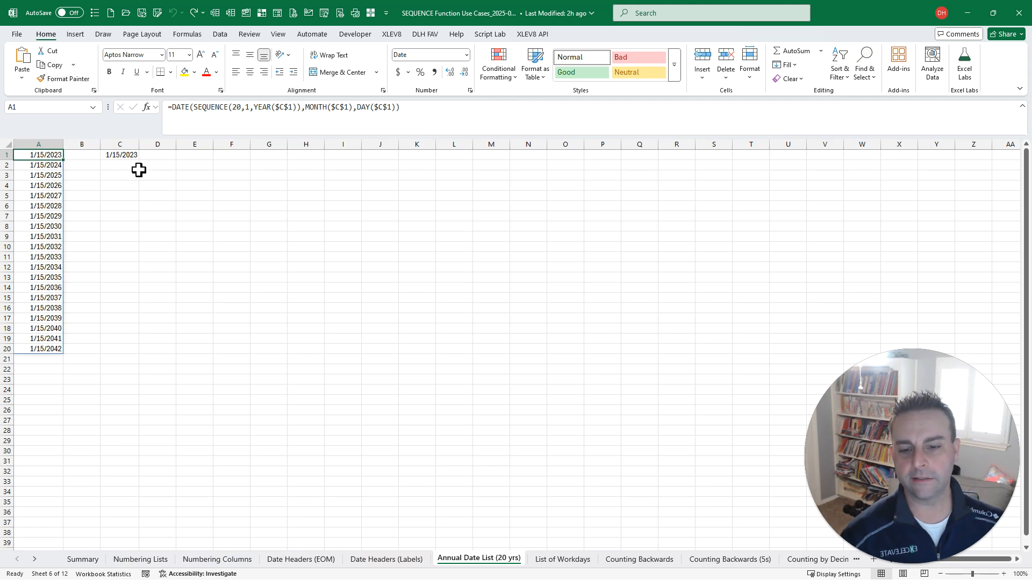
# - On the List of Workdays sheet, examine the start date, days, weekend and holidays arguments of the WORKDAY.INTL formula in A1
pyautogui.hotkey('ctrl', 'pagedown')
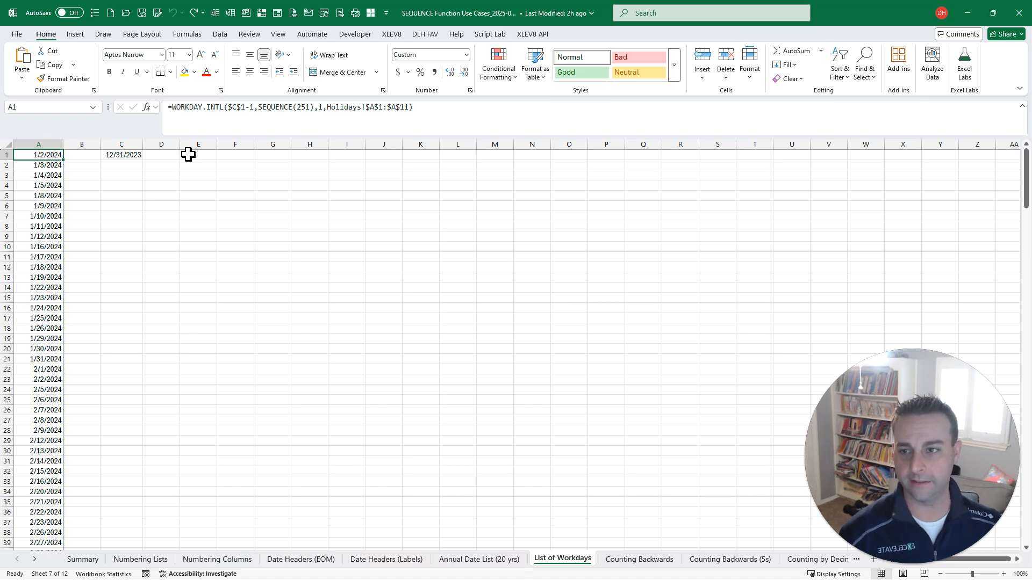
pyautogui.click(230, 108)
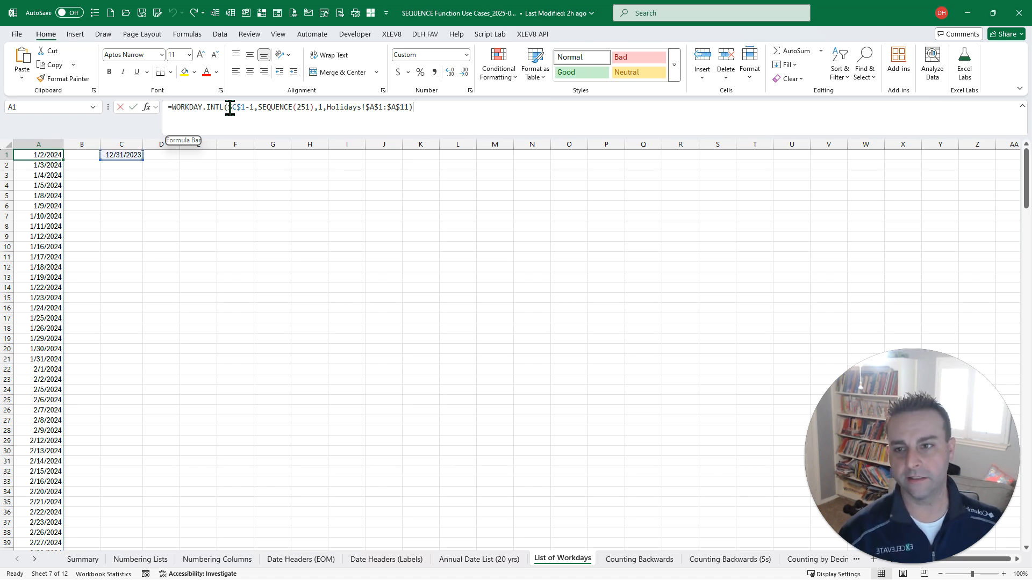
pyautogui.click(259, 107)
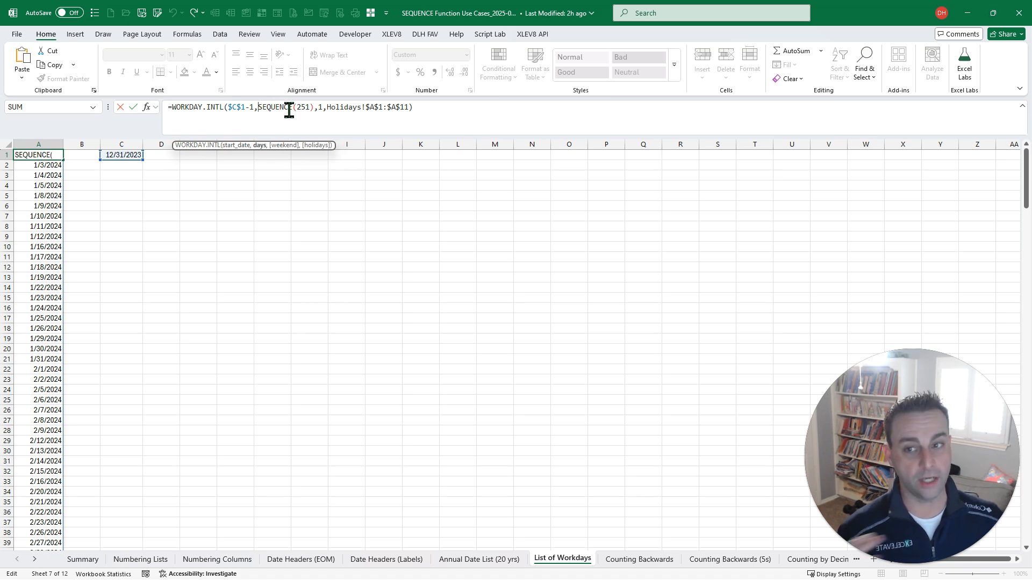
pyautogui.click(322, 108)
pyautogui.click(344, 108)
pyautogui.hotkey('ctrl', 'Return')
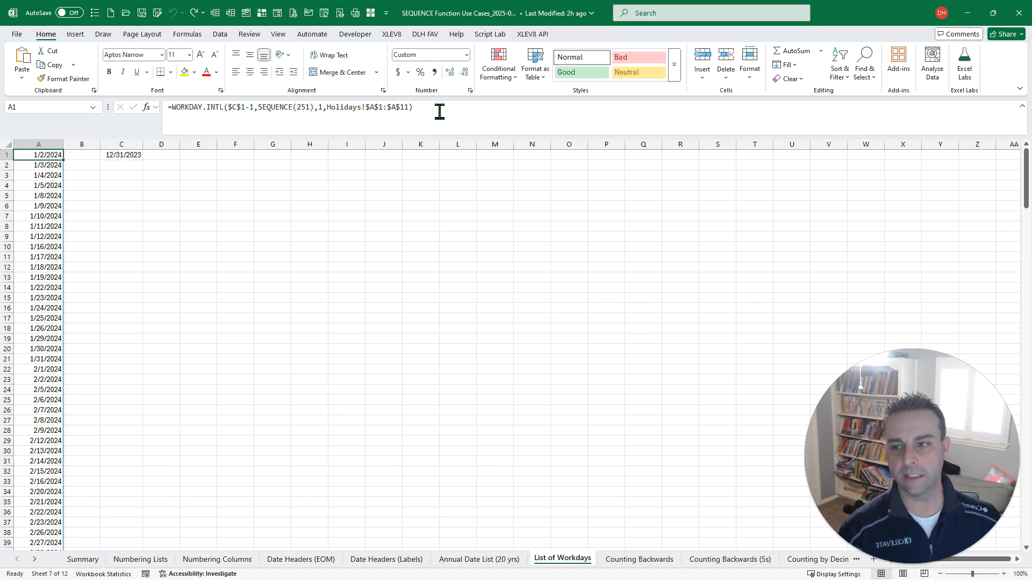
# - Follow the formula's Holidays!$A$1:$A$11 reference and return, and check the end of the workday list before going back to A1
pyautogui.hotkey('ctrl', 'shift', '[')
pyautogui.press('Down')
pyautogui.press('Down')
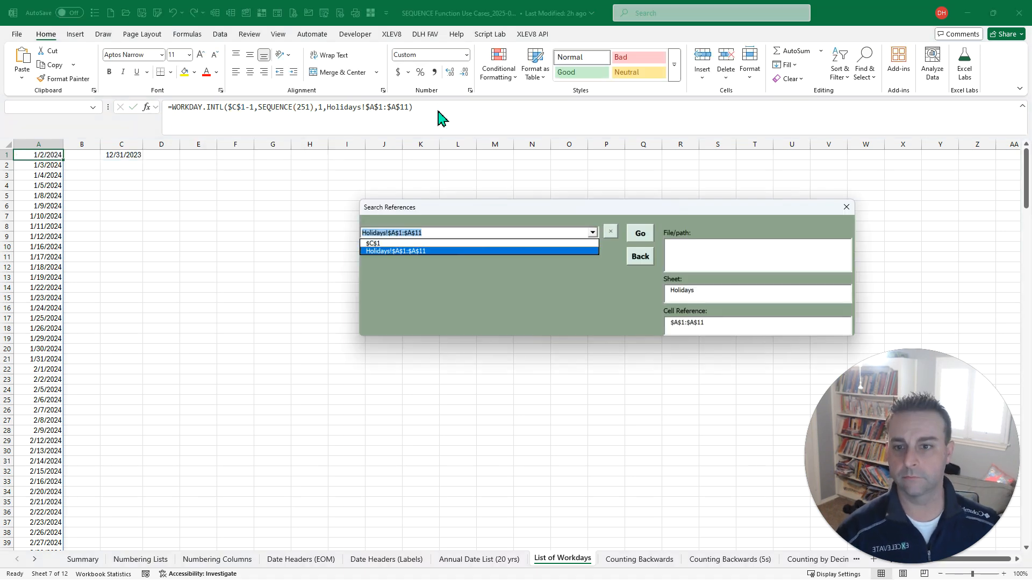
pyautogui.press('Return')
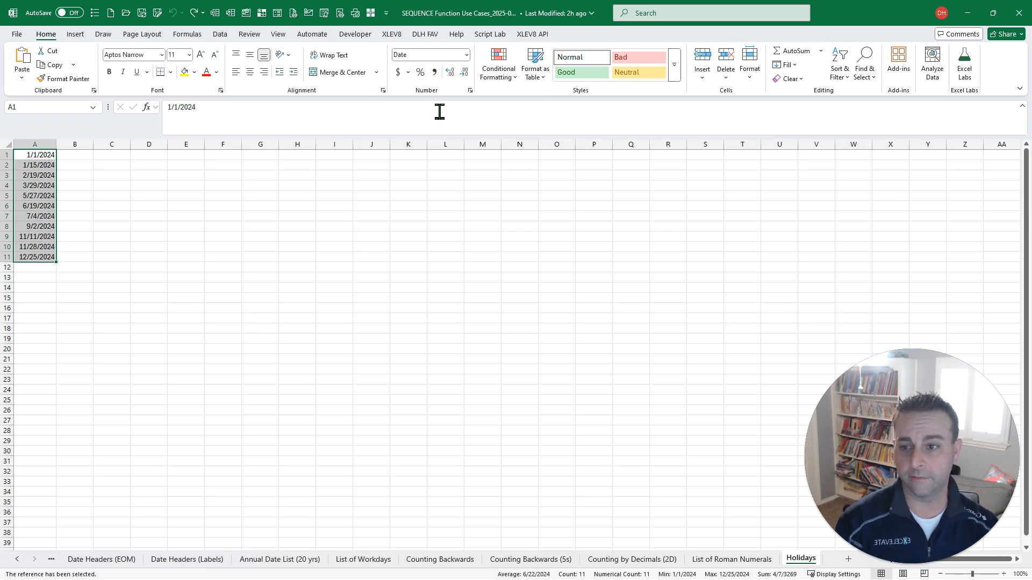
pyautogui.hotkey('ctrl', 'shift', '[')
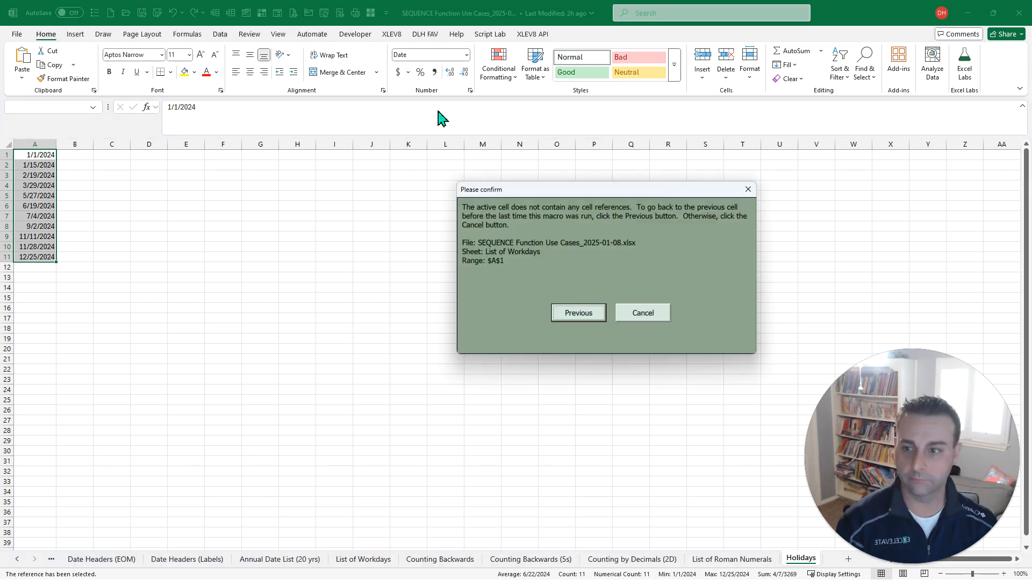
pyautogui.press('Return')
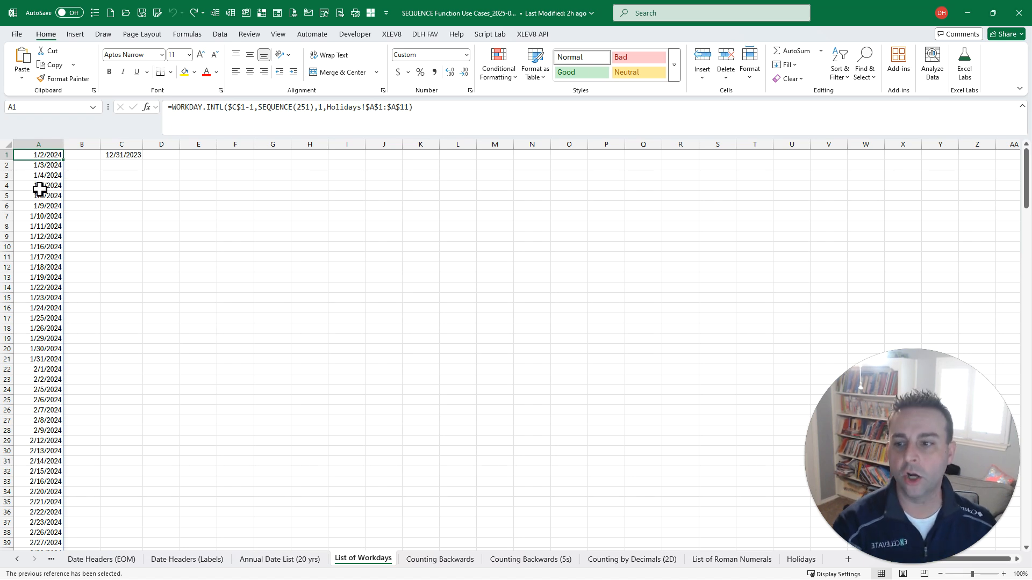
pyautogui.hotkey('ctrl', 'Down')
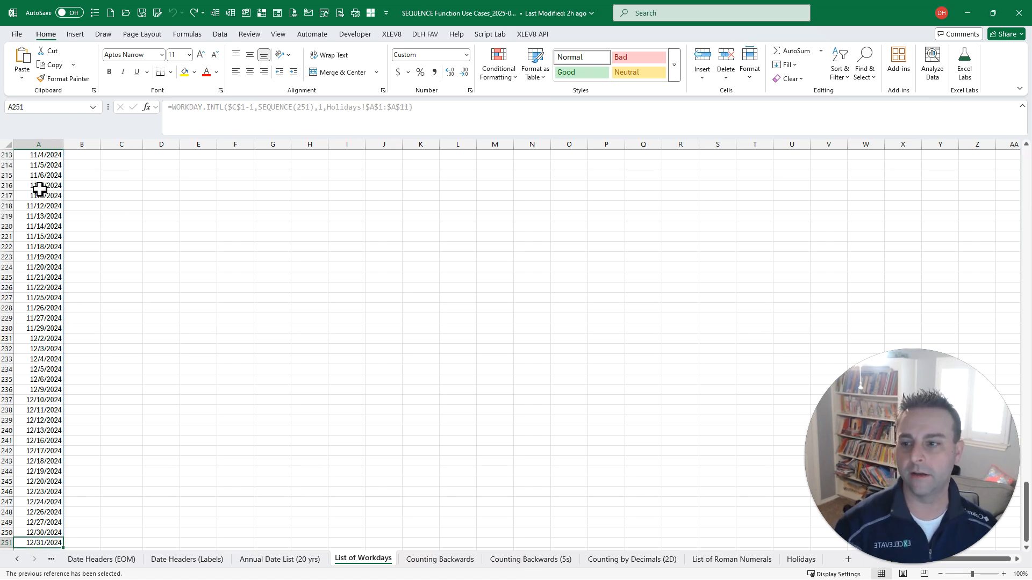
pyautogui.hotkey('ctrl', 'Up')
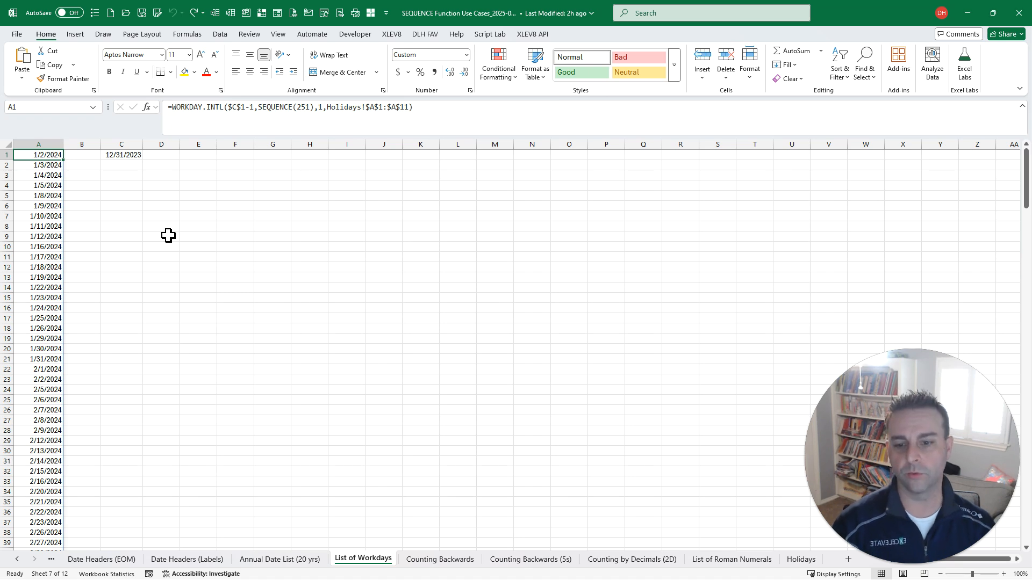
# - On the Counting Backwards sheet, examine the start and step arguments of the SEQUENCE formula in A1
pyautogui.hotkey('ctrl', 'pagedown')
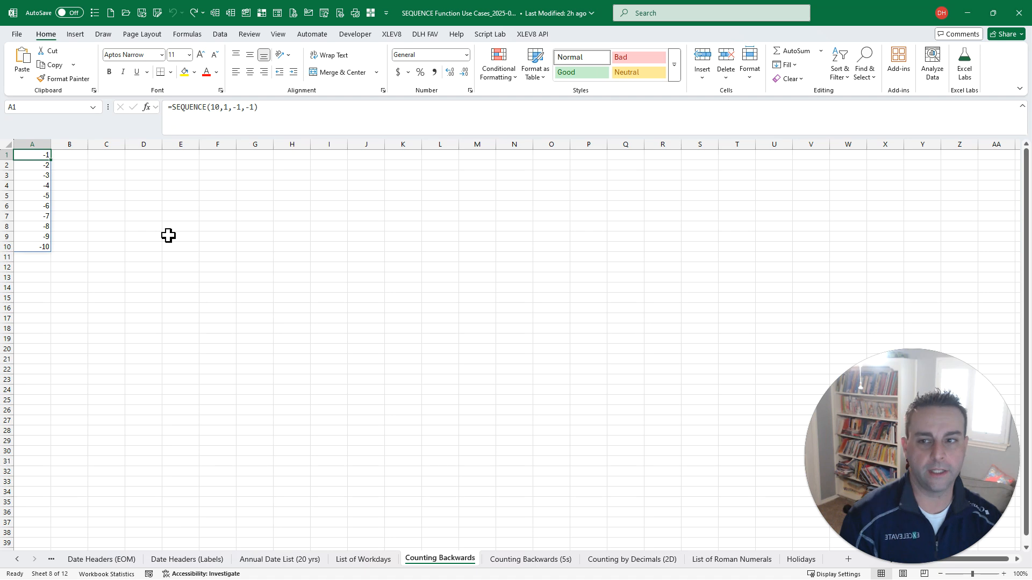
pyautogui.click(237, 109)
pyautogui.write('-')
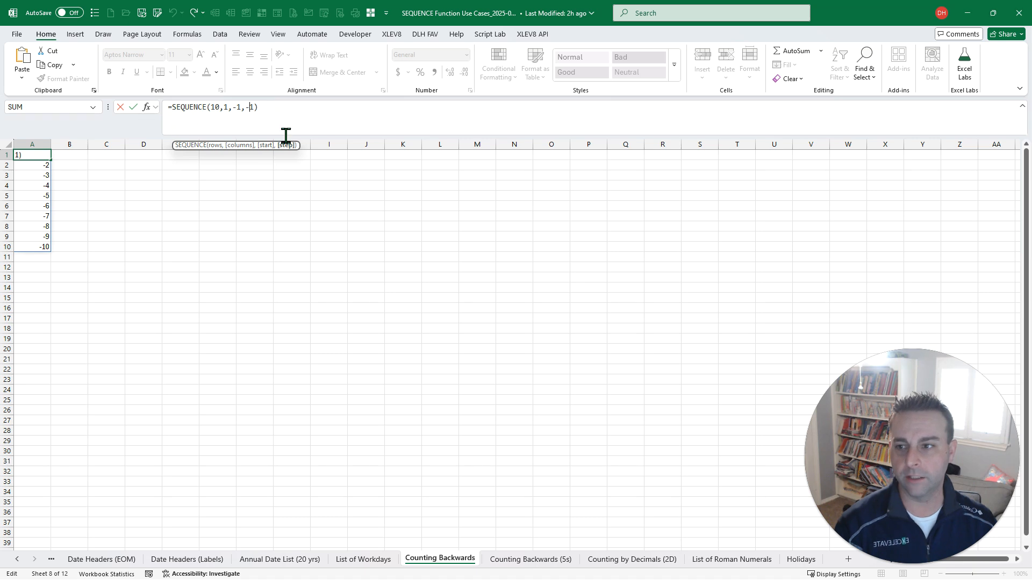
pyautogui.hotkey('ctrl', 'Return')
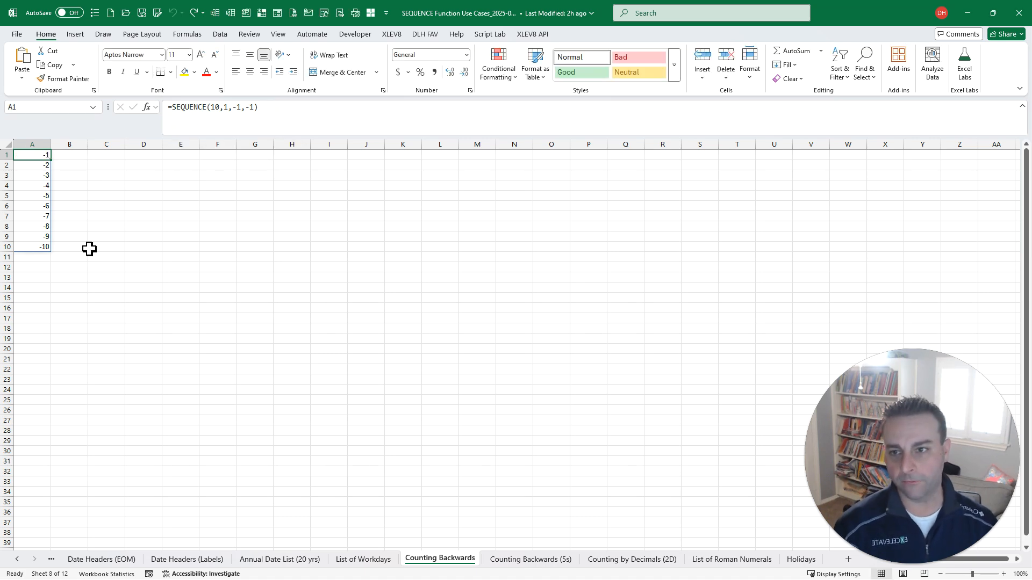
# - Review the Counting Backwards (5s) sheet and examine the step argument in A1 of the Counting by Decimals (2D) sheet
pyautogui.hotkey('ctrl', 'pagedown')
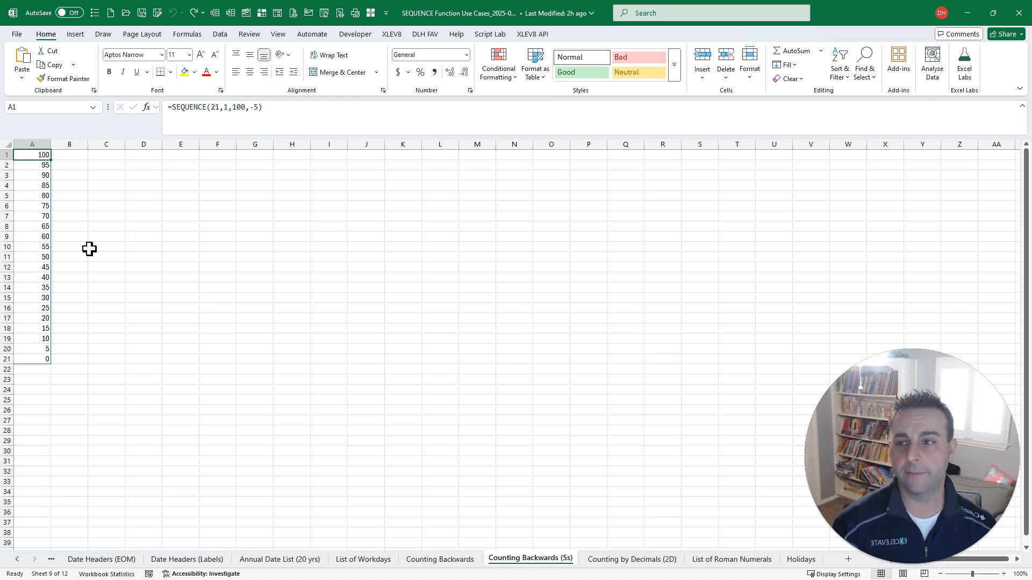
pyautogui.hotkey('ctrl', 'pagedown')
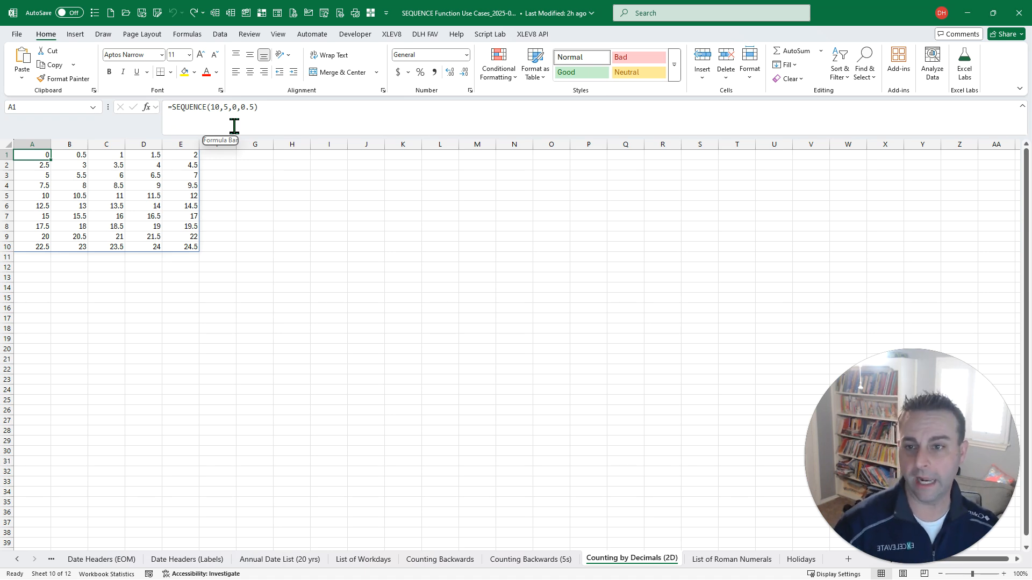
pyautogui.click(254, 108)
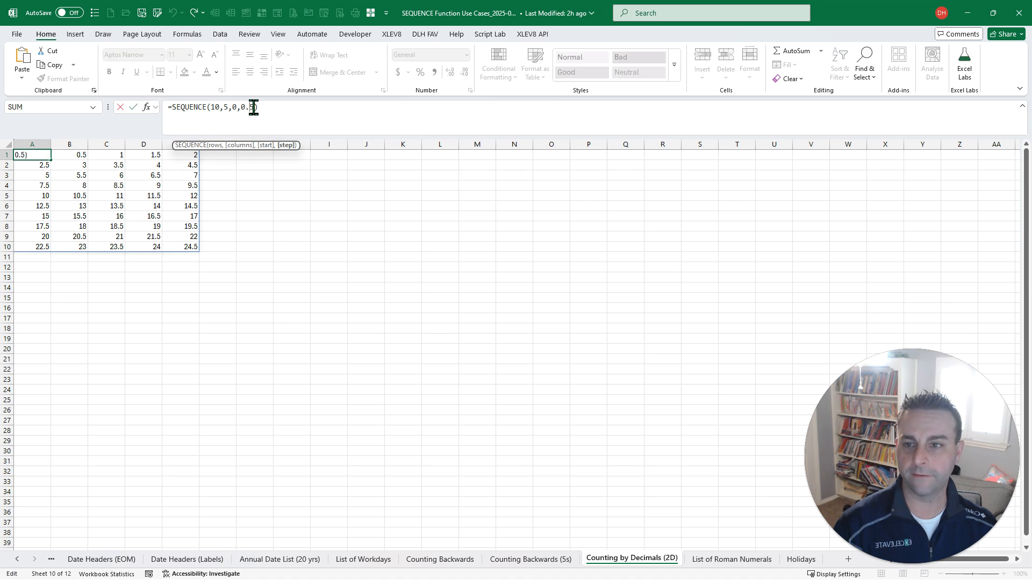
pyautogui.click(23, 155)
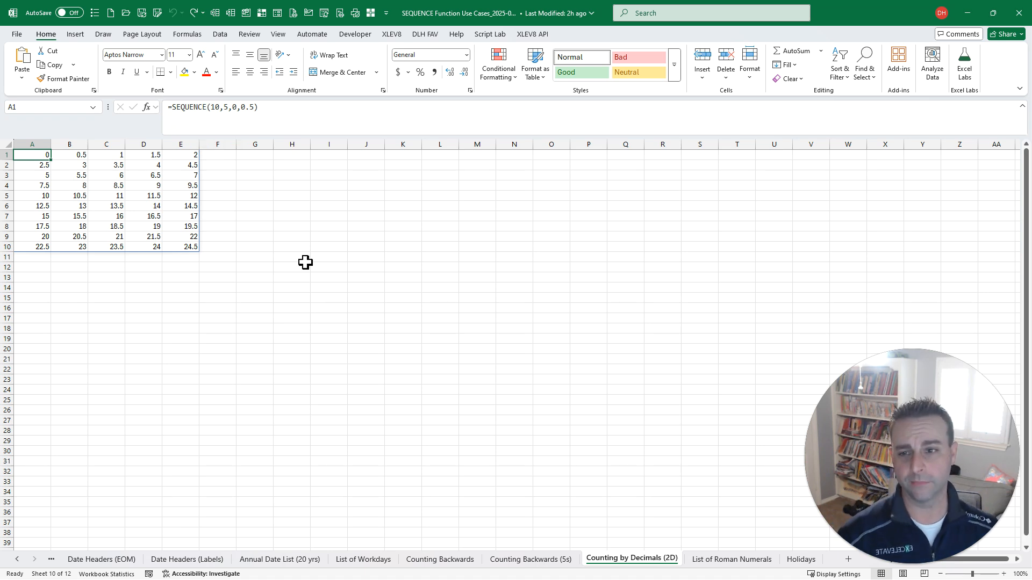
# - Review the ROMAN and SEQUENCE formula and the full numeral list on the List of Roman Numerals sheet, returning to A1
pyautogui.hotkey('ctrl', 'pagedown')
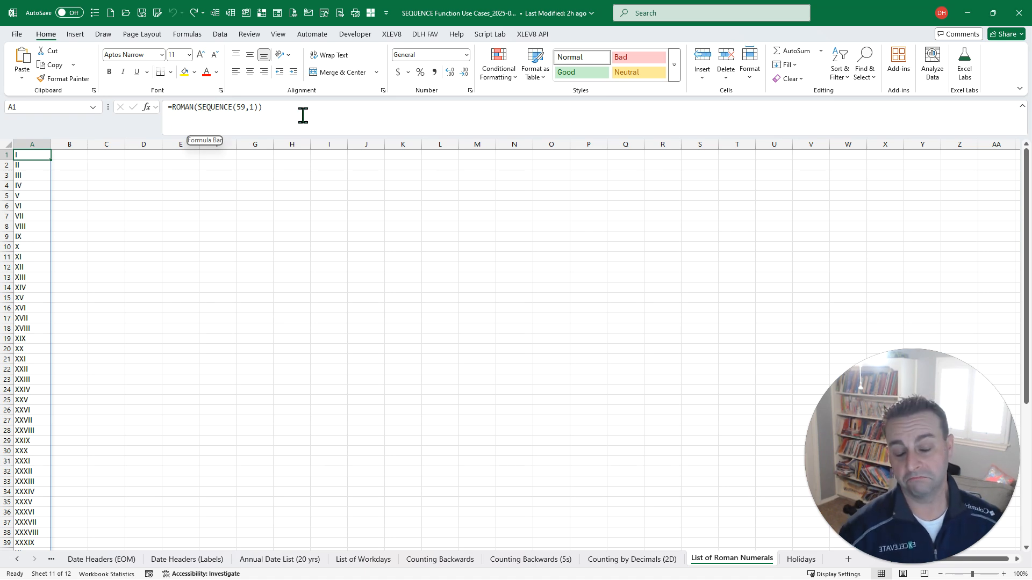
pyautogui.hotkey('ctrl', 'Down')
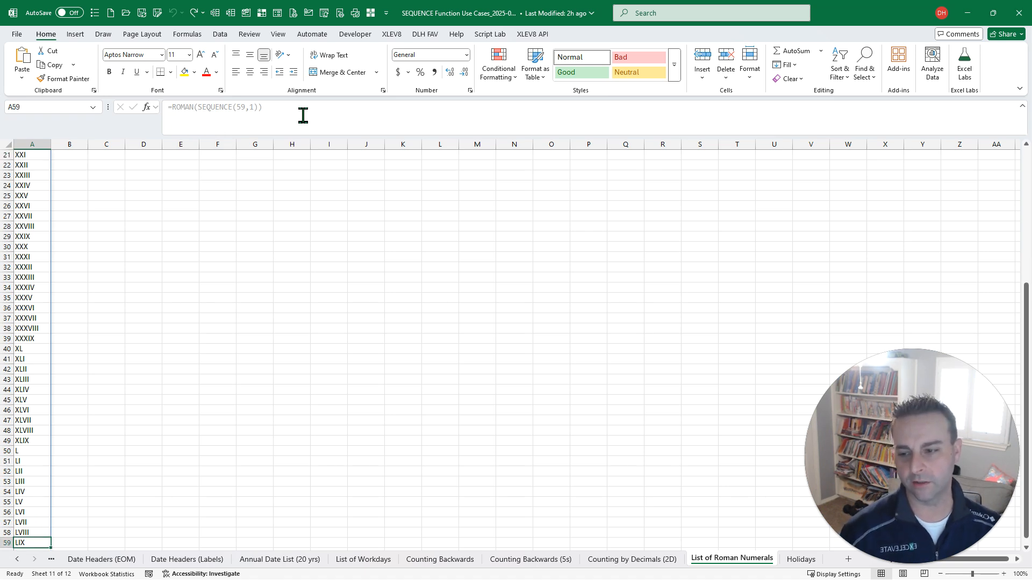
pyautogui.hotkey('ctrl', 'Home')
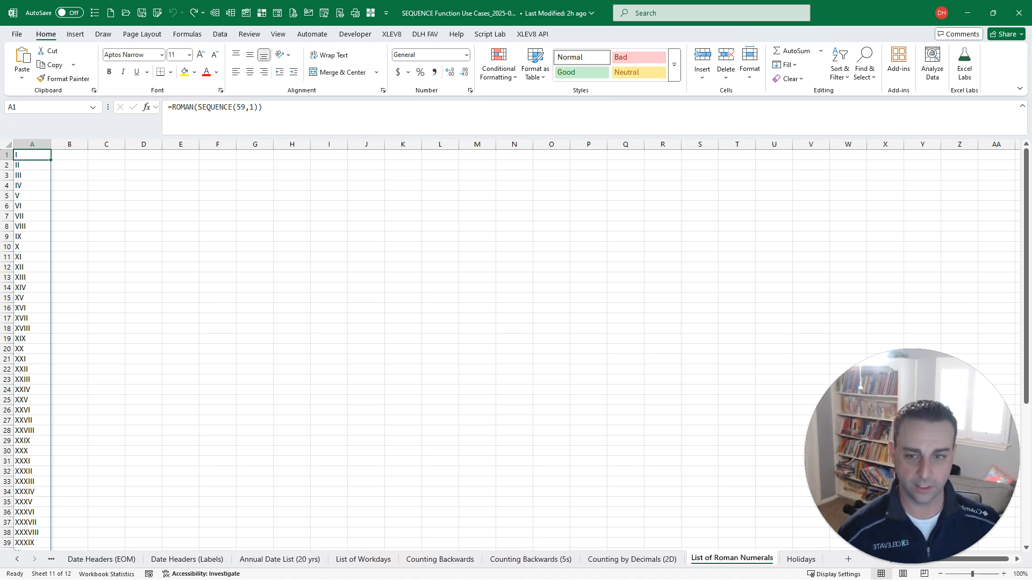
# - Select cell M15, find the Search Formulas macro through Macro Search, and run it
pyautogui.click(471, 297)
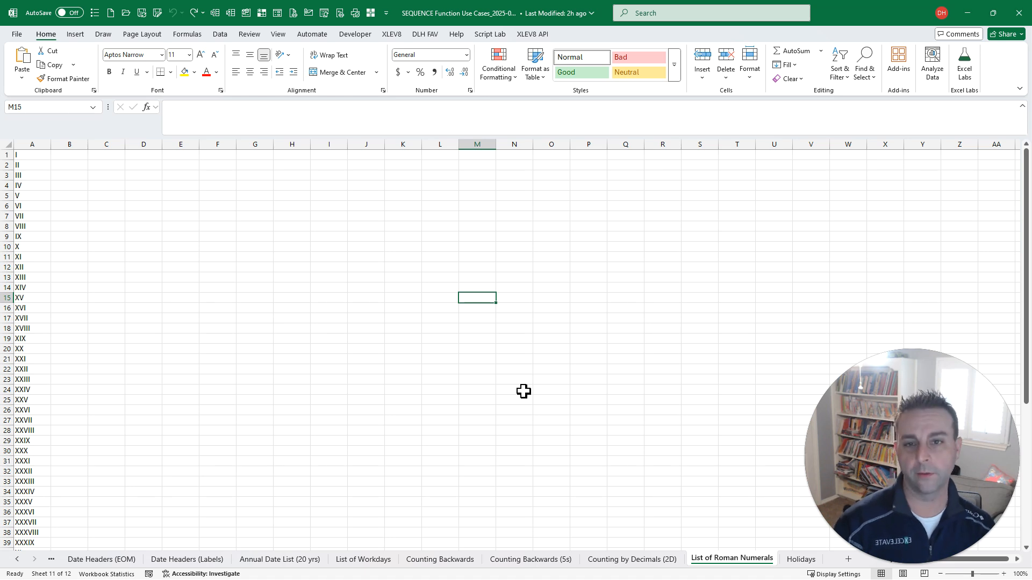
pyautogui.hotkey('ctrl', 'shift', 'm')
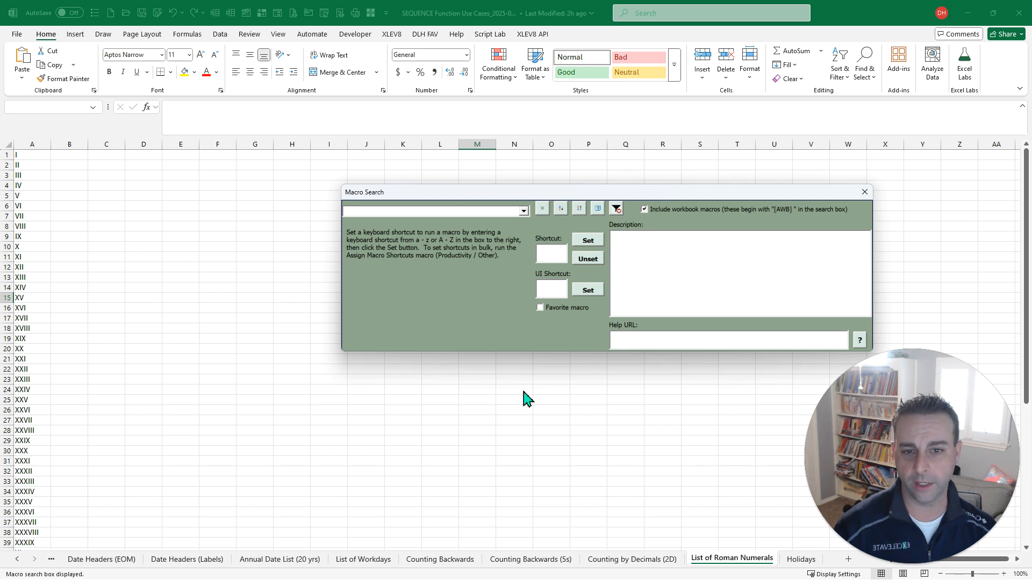
pyautogui.write('form')
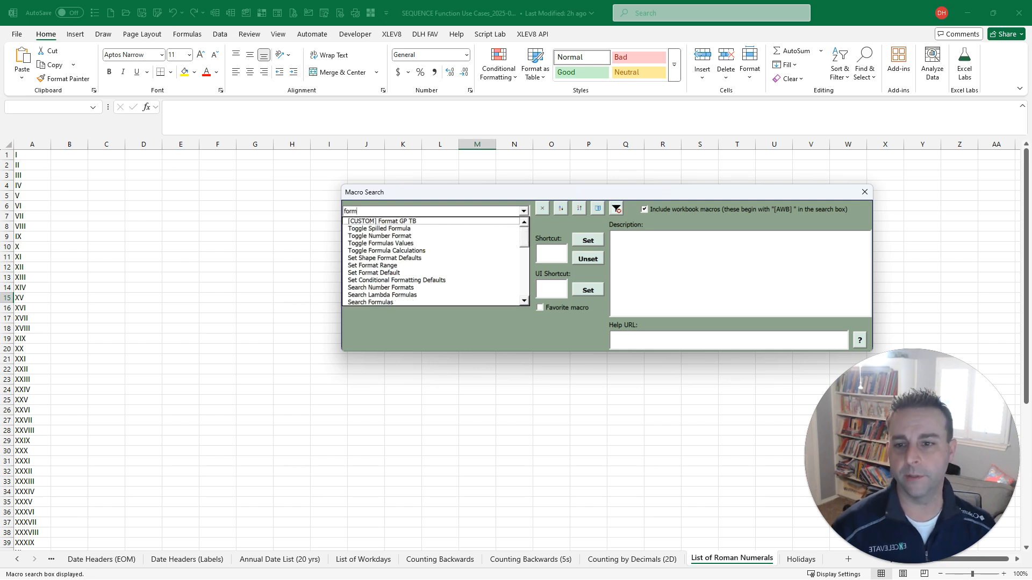
pyautogui.write('search')
pyautogui.press('Down')
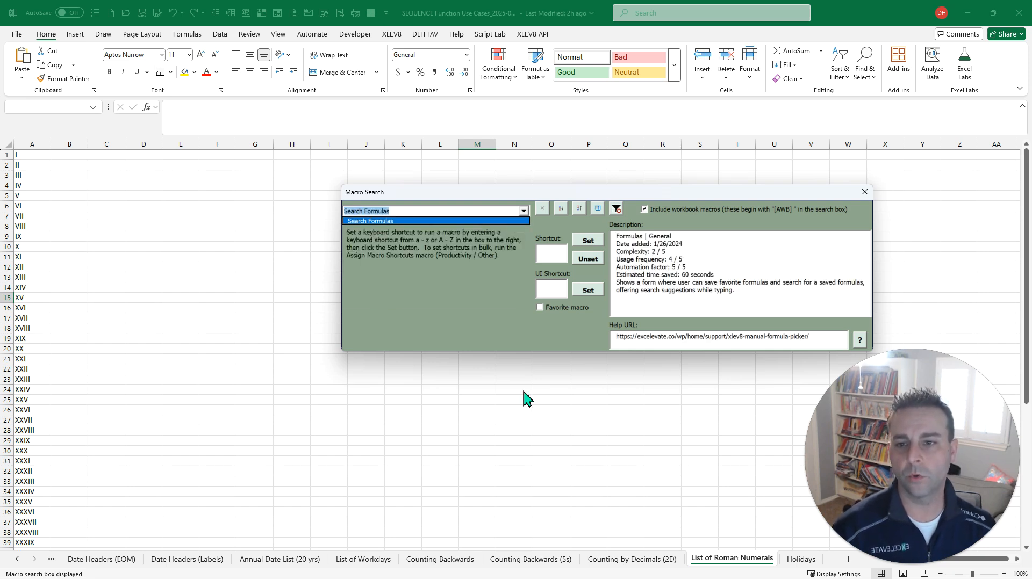
pyautogui.press('Return')
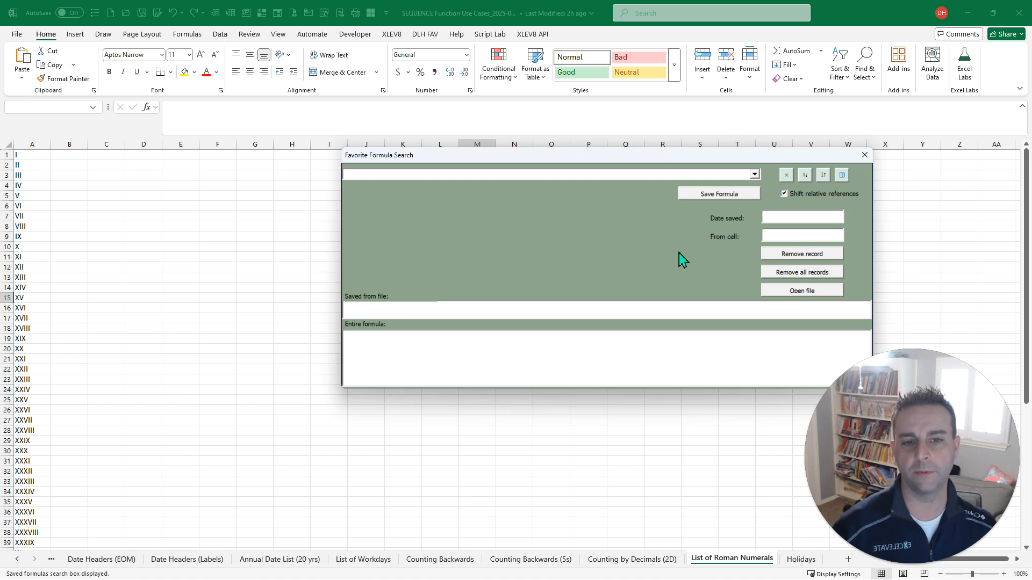
# - Browse the saved formulas in Favorite Formula Search, highlight =A4-(2/24), and look at the save and shift relative references options
pyautogui.click(720, 194)
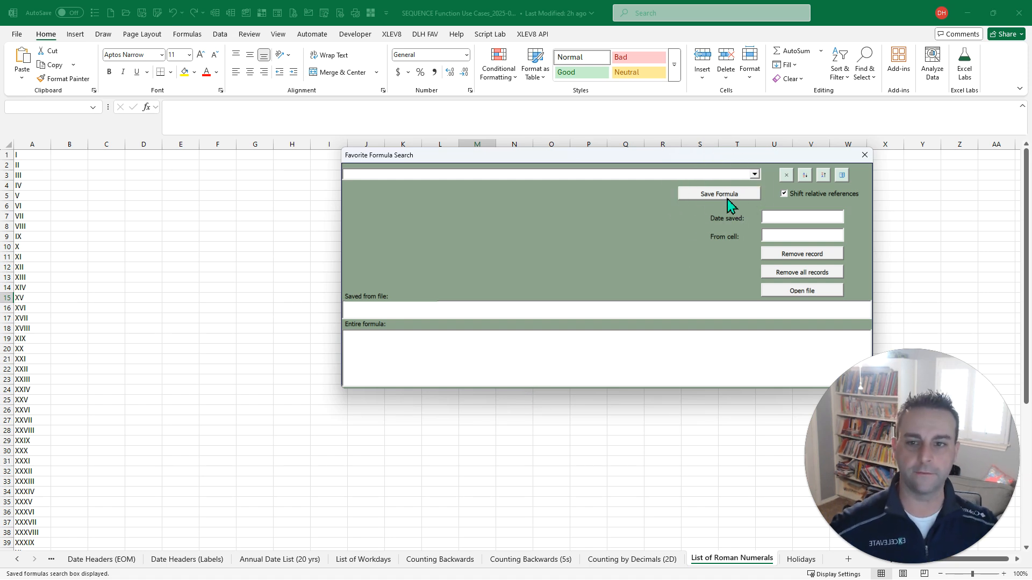
pyautogui.hotkey('alt', 'Down')
pyautogui.press('Down')
pyautogui.press('Down')
pyautogui.press('Down')
pyautogui.press('Down')
pyautogui.press('Down')
pyautogui.press('Down')
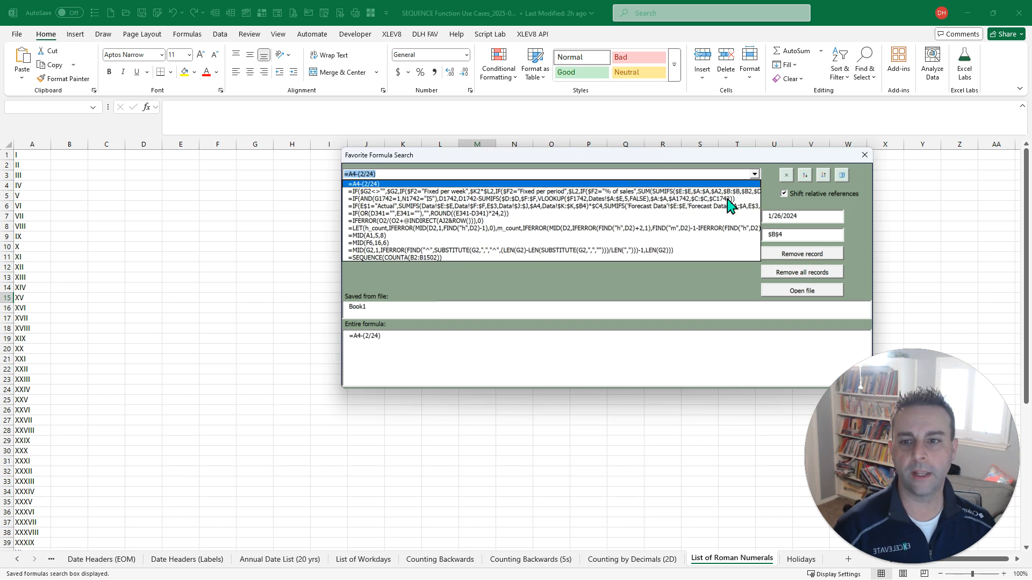
pyautogui.press('Up')
pyautogui.press('Up')
pyautogui.press('Up')
pyautogui.press('Up')
pyautogui.press('Up')
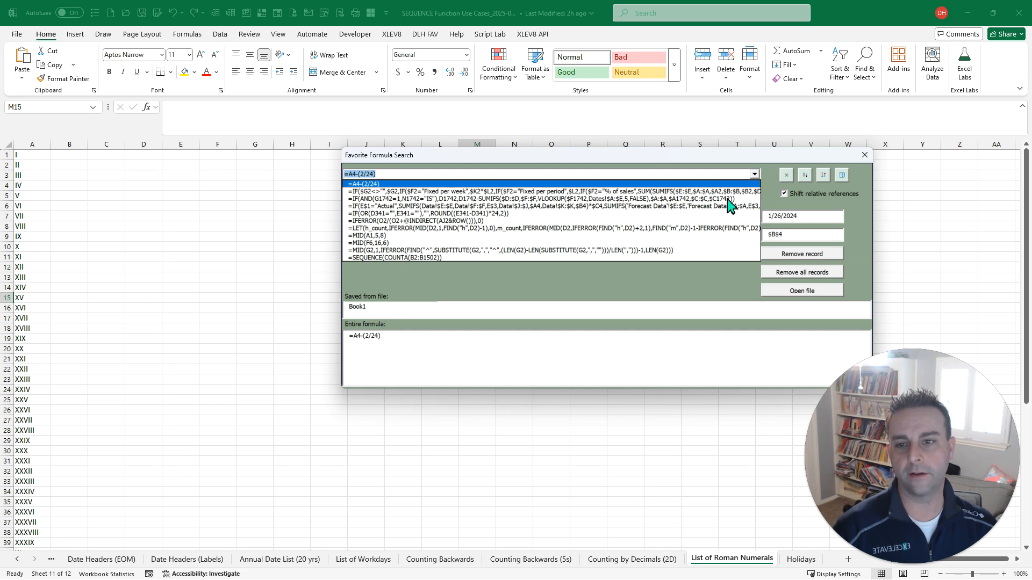
pyautogui.click(789, 196)
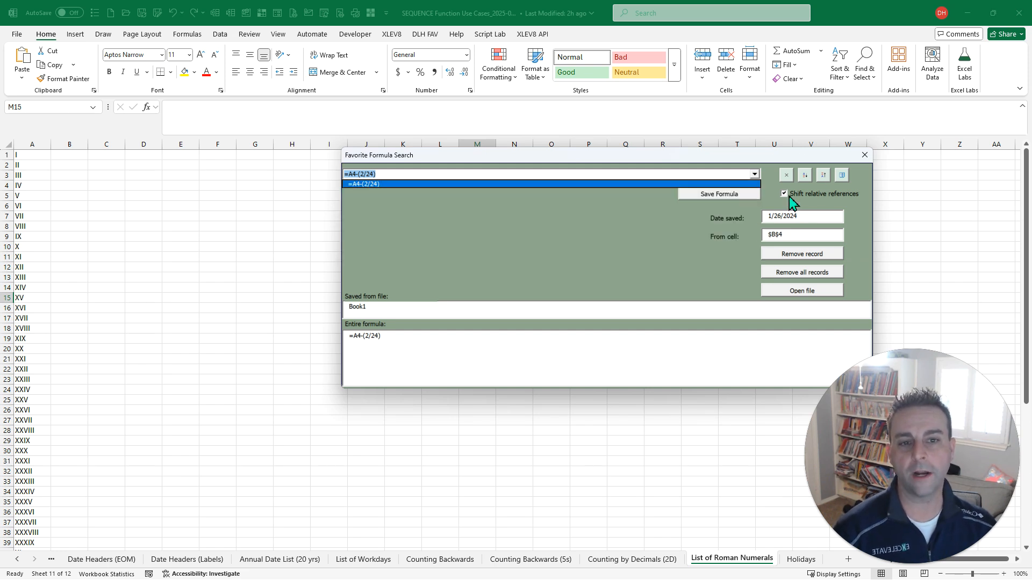
# - Clear and close Favorite Formula Search, find the Search Lambda Formulas macro through Macro Search with "lam", and run it
pyautogui.press('BackSpace')
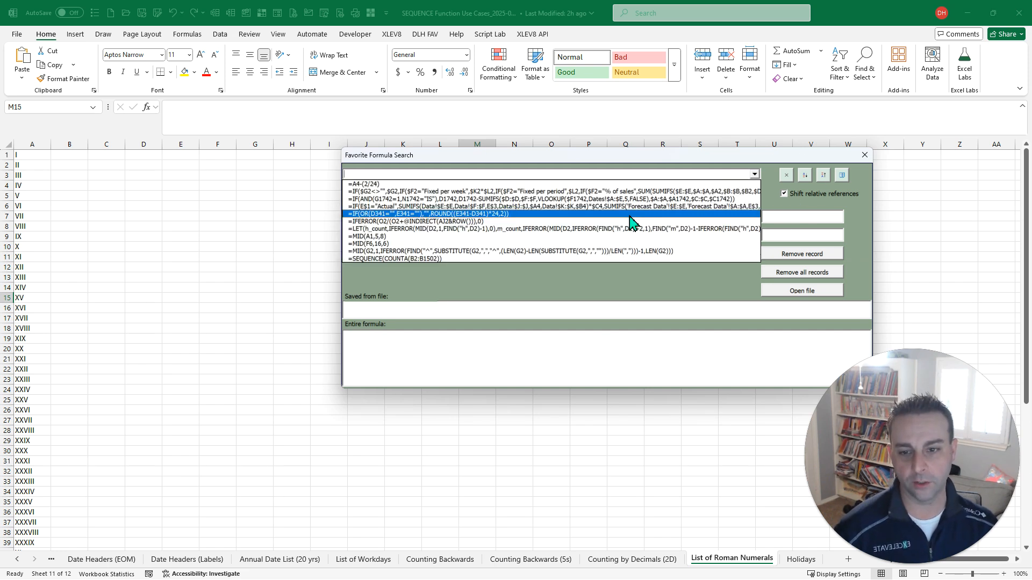
pyautogui.press('Escape')
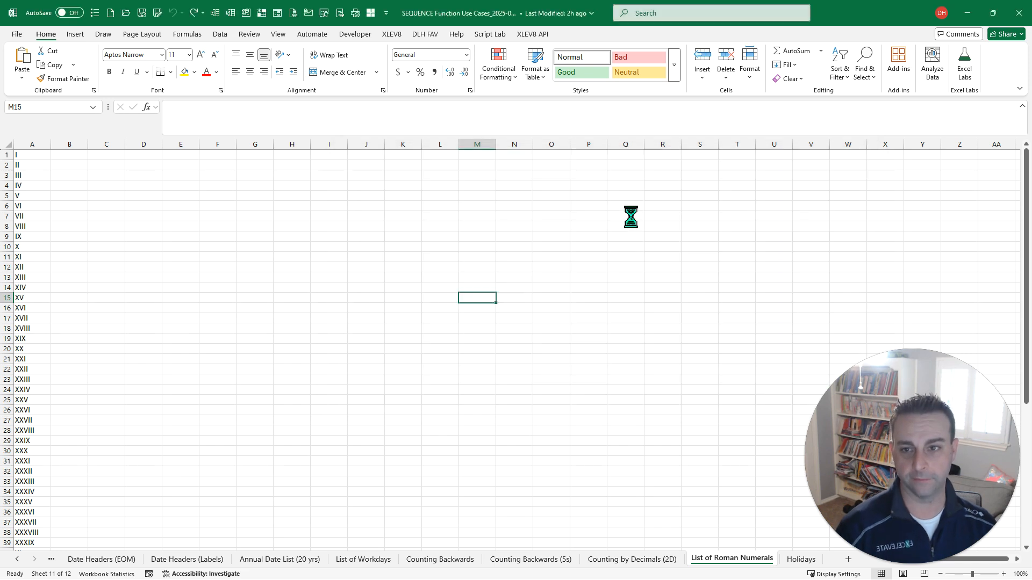
pyautogui.hotkey('ctrl', 'shift', 'm')
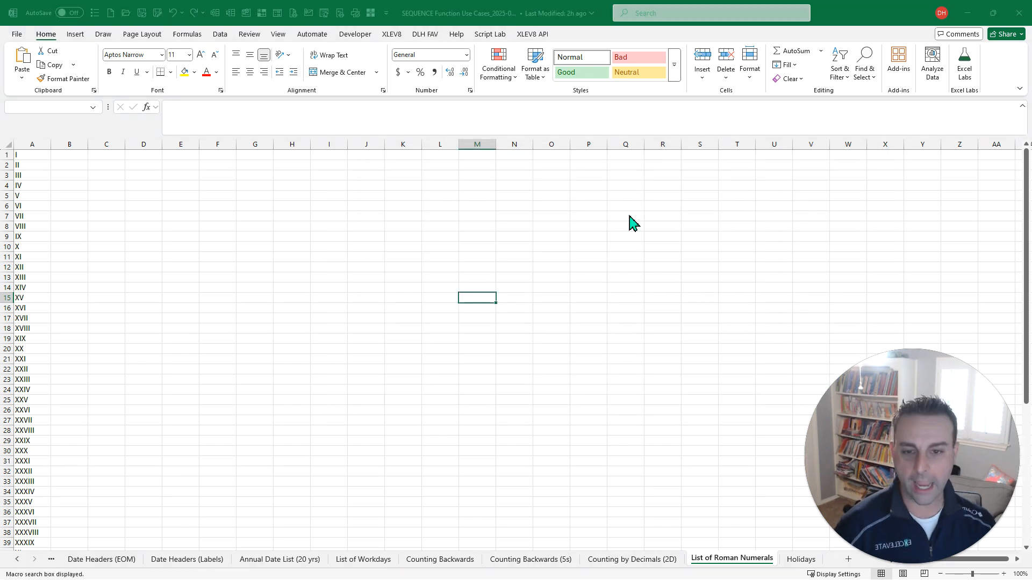
pyautogui.write('lam')
pyautogui.press('Down')
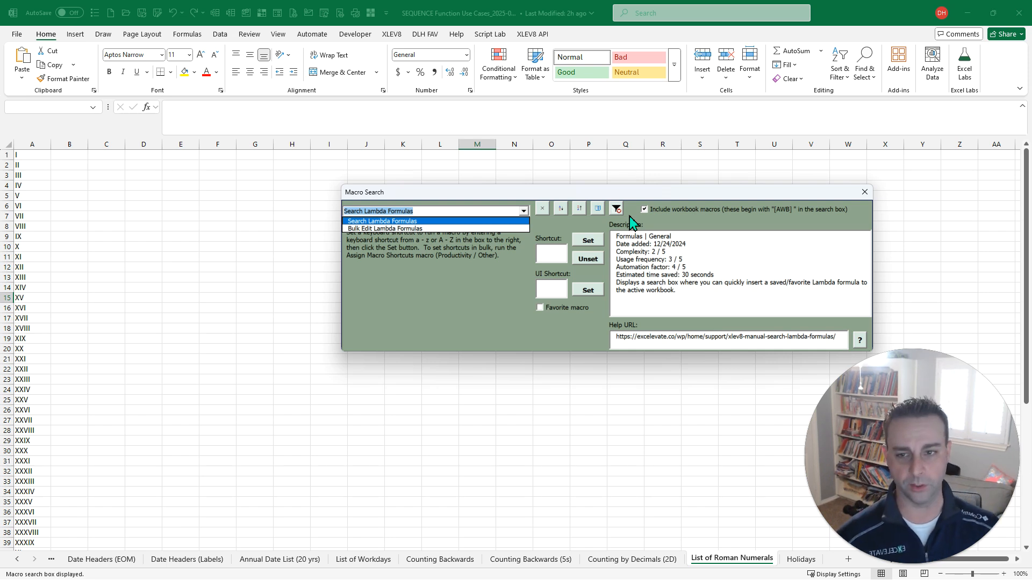
pyautogui.press('Return')
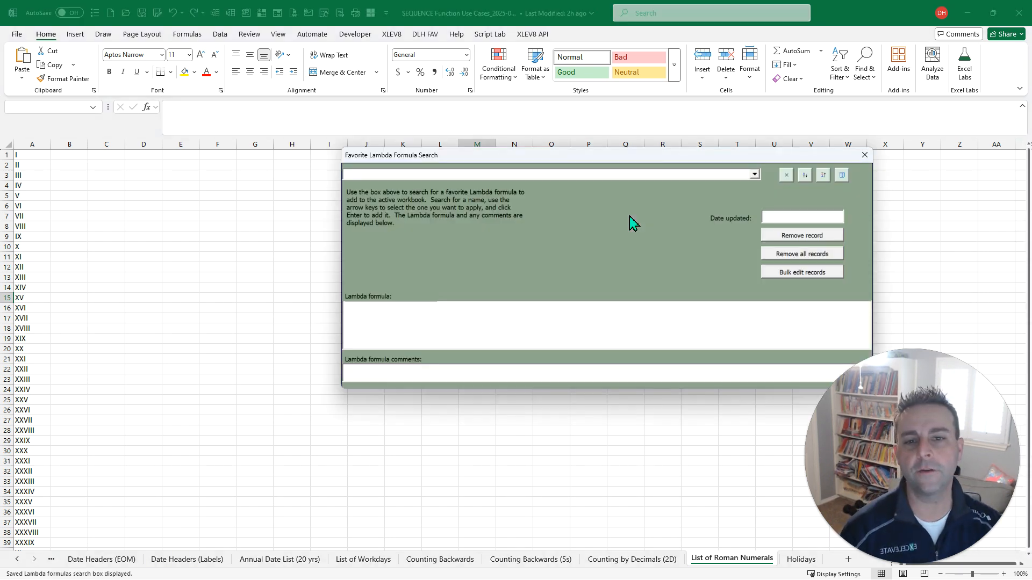
# - Browse the saved formulas in Favorite Lambda Formula Search, filter them by "b", clear the filter, and close the search
pyautogui.click(757, 177)
pyautogui.click(757, 177)
pyautogui.write('b')
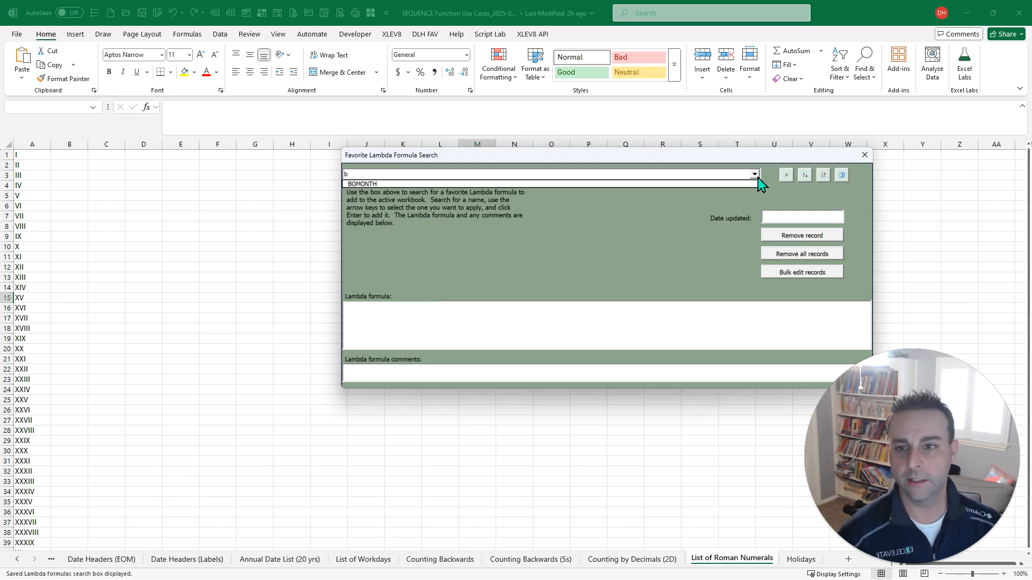
pyautogui.press('BackSpace')
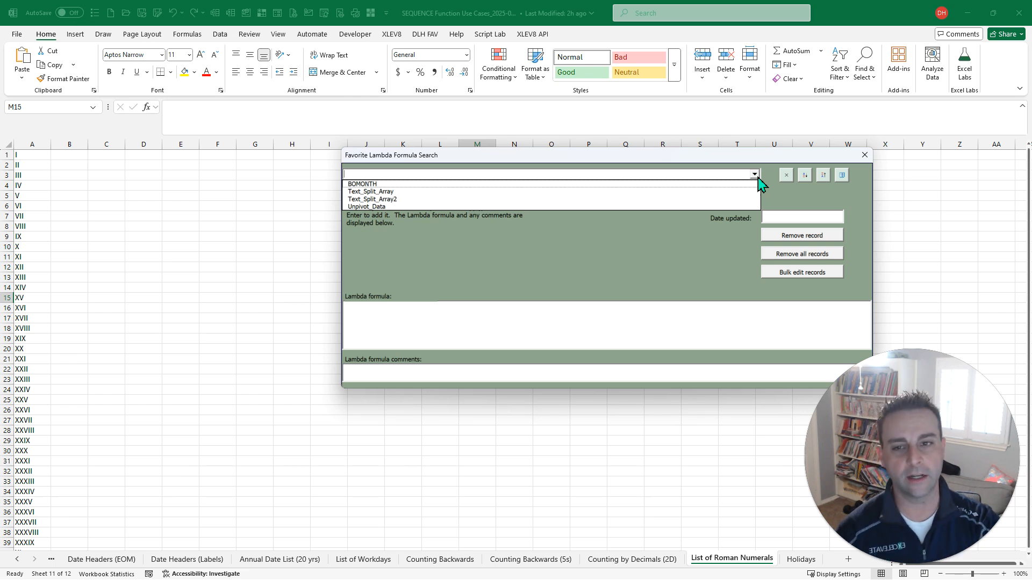
pyautogui.press('Escape')
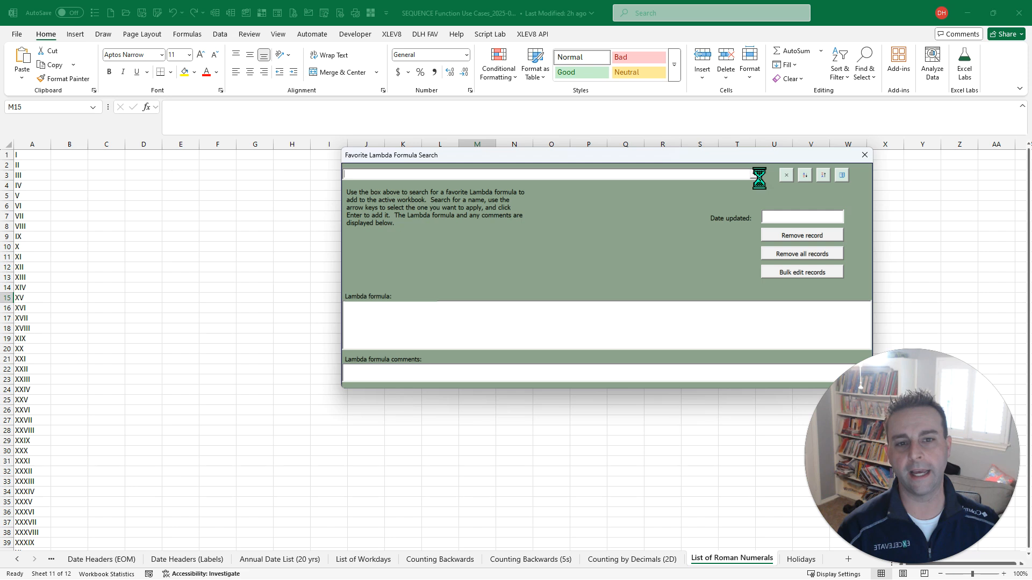
pyautogui.press('Escape')
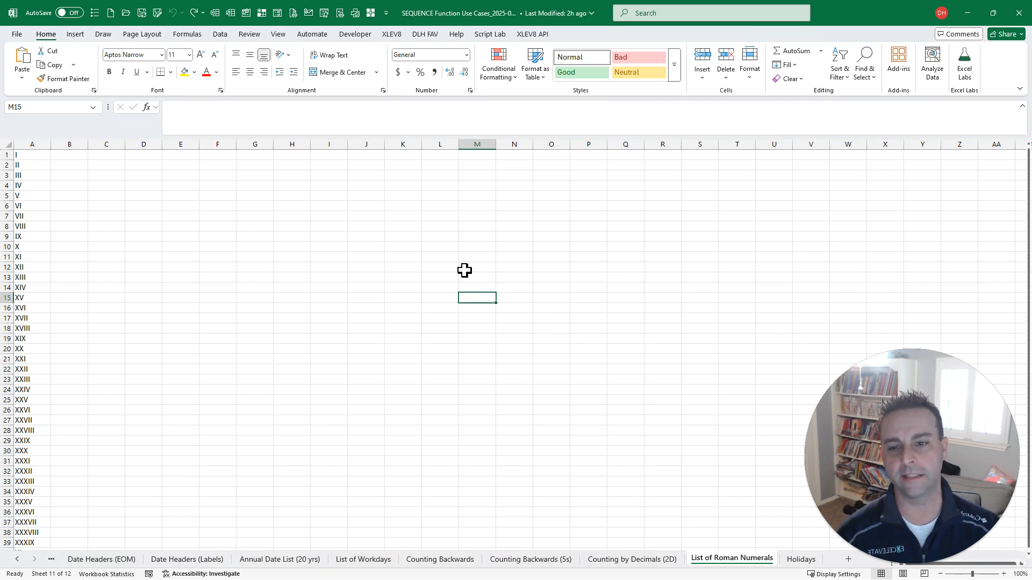